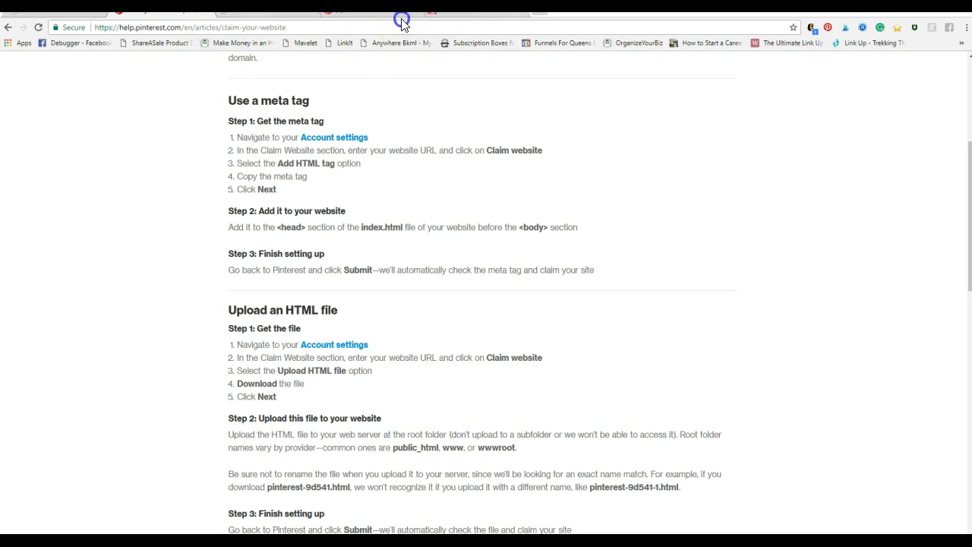
# Open the Pinterest account settings from the profile options and bring up the Claim Website section
pyautogui.click(273, 11)
pyautogui.click(374, 12)
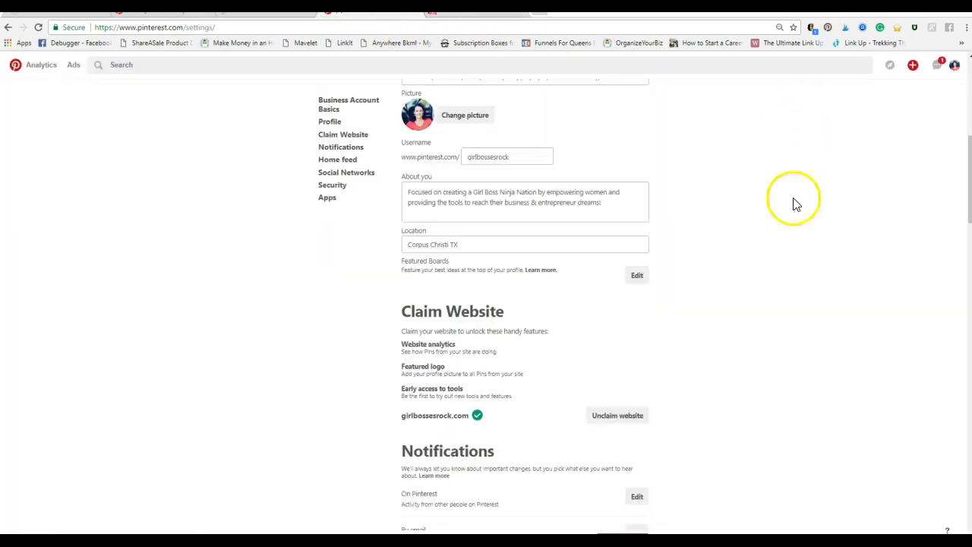
pyautogui.scroll(5, 798, 284)
pyautogui.scroll(2, 137, 164)
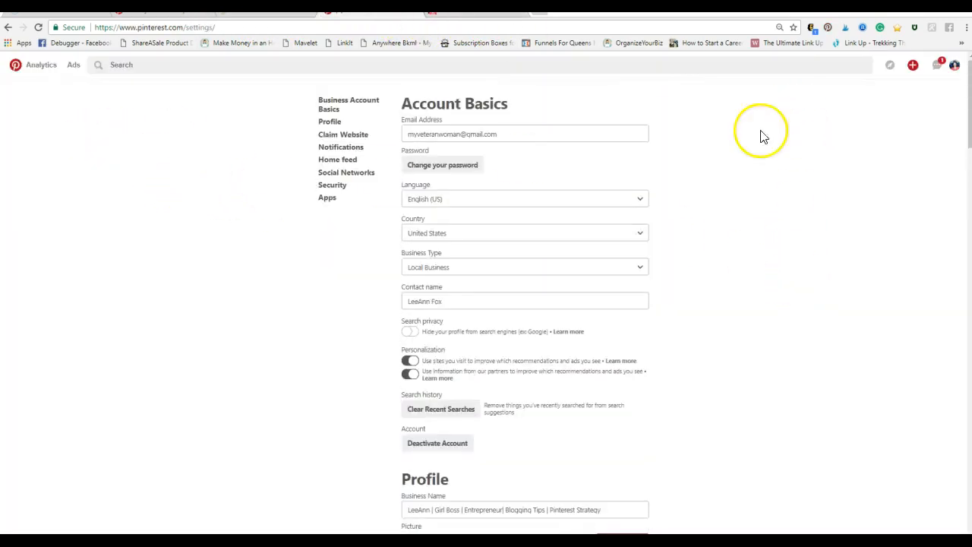
pyautogui.click(955, 66)
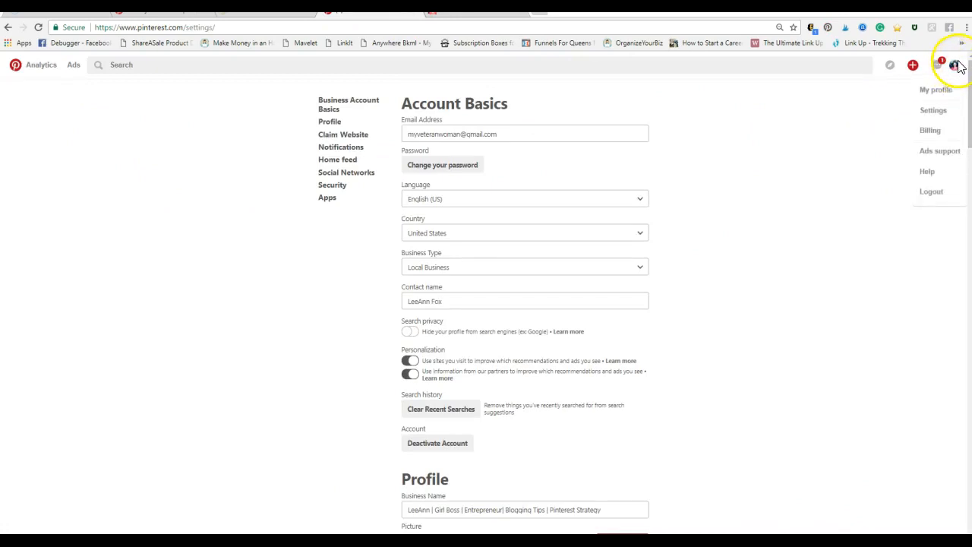
pyautogui.click(941, 110)
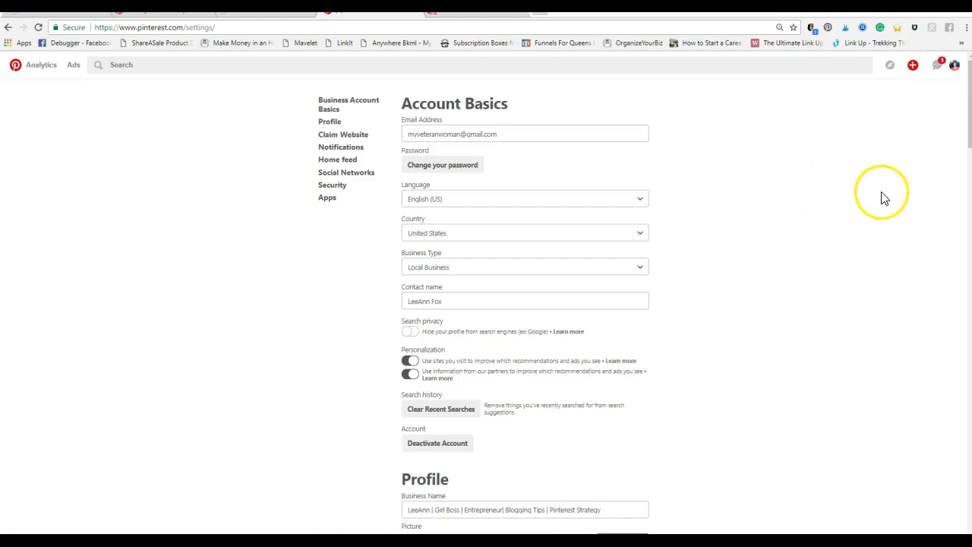
pyautogui.scroll(-6, 820, 327)
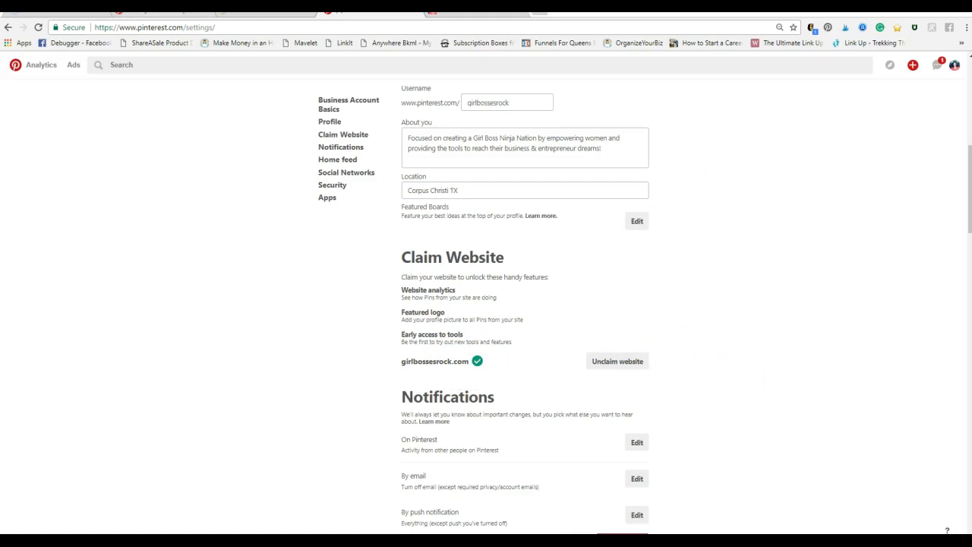
# In the claim-your-website help article, copy the words "Add HTML" from step 3 of the meta tag instructions
pyautogui.click(166, 13)
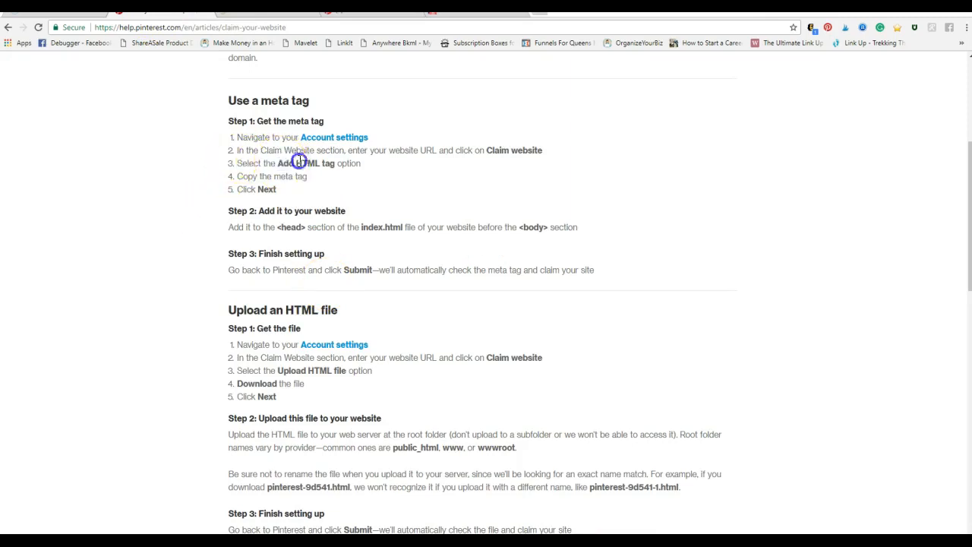
pyautogui.moveTo(365, 164); pyautogui.dragTo(340, 152)
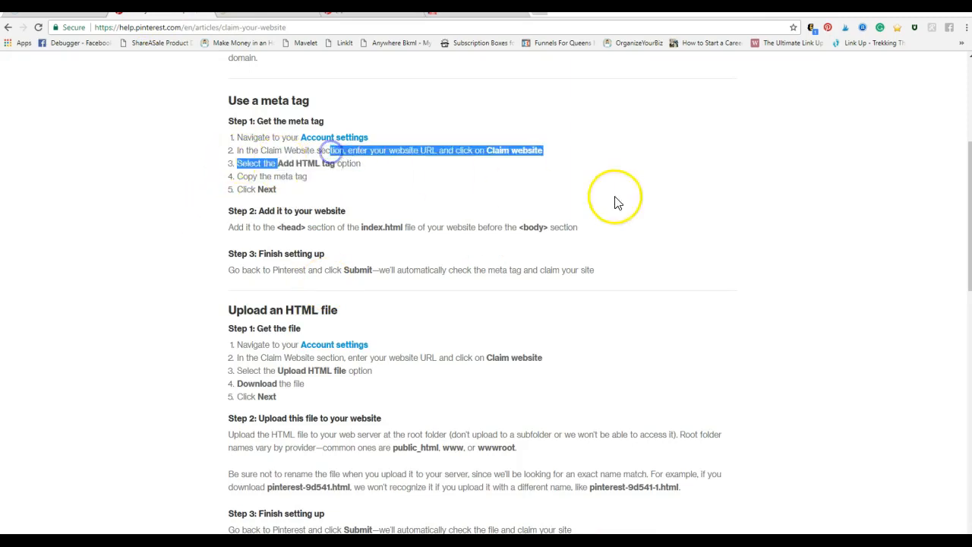
pyautogui.click(657, 175)
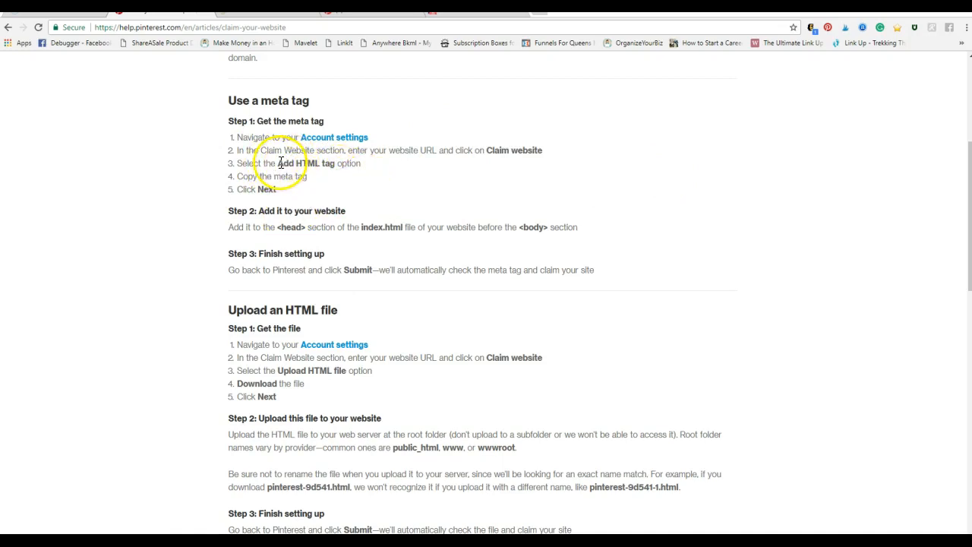
pyautogui.rightClick(309, 164)
pyautogui.click(336, 172)
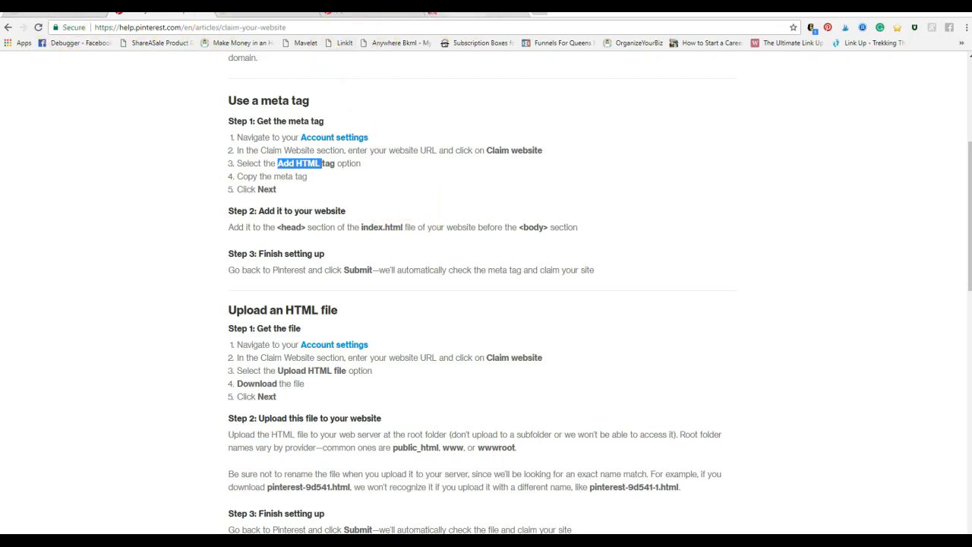
# In the WordPress admin, open the Genesis Theme Settings and bring up the Header and Footer Scripts section
pyautogui.click(478, 13)
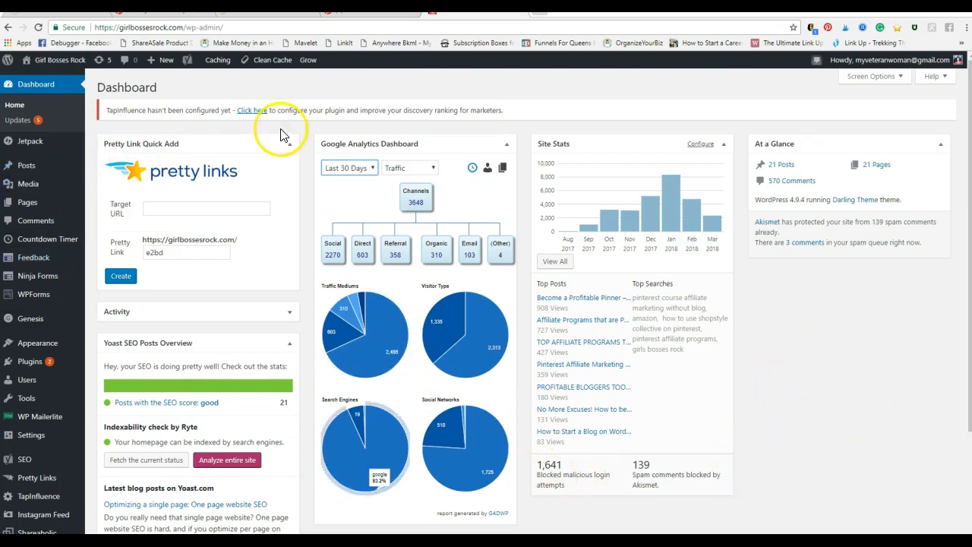
pyautogui.moveTo(51, 322)
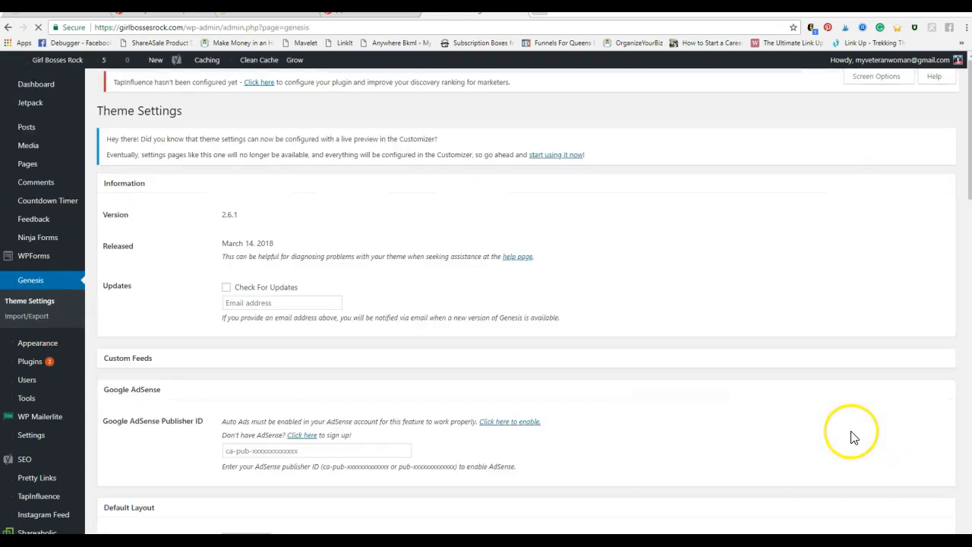
pyautogui.click(176, 15)
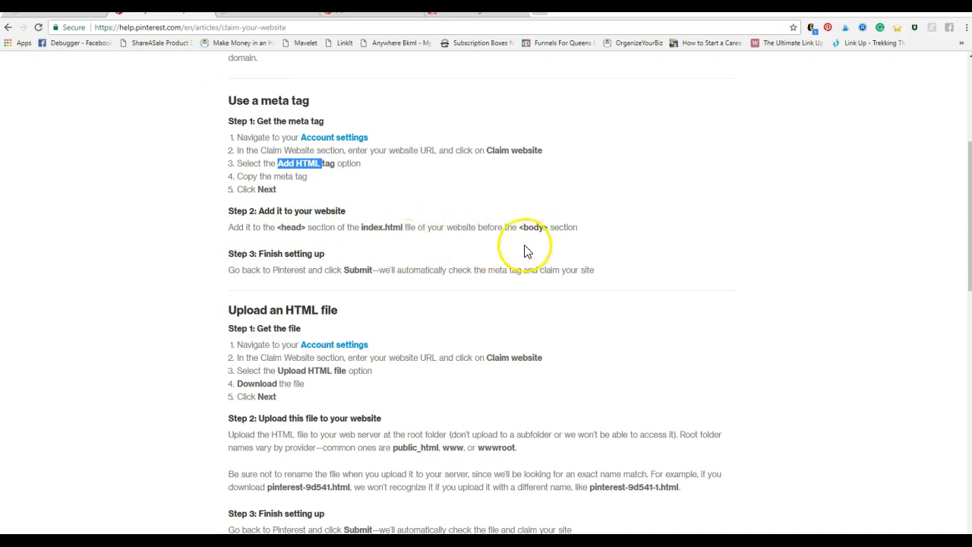
pyautogui.click(457, 19)
pyautogui.scroll(-2, 524, 315)
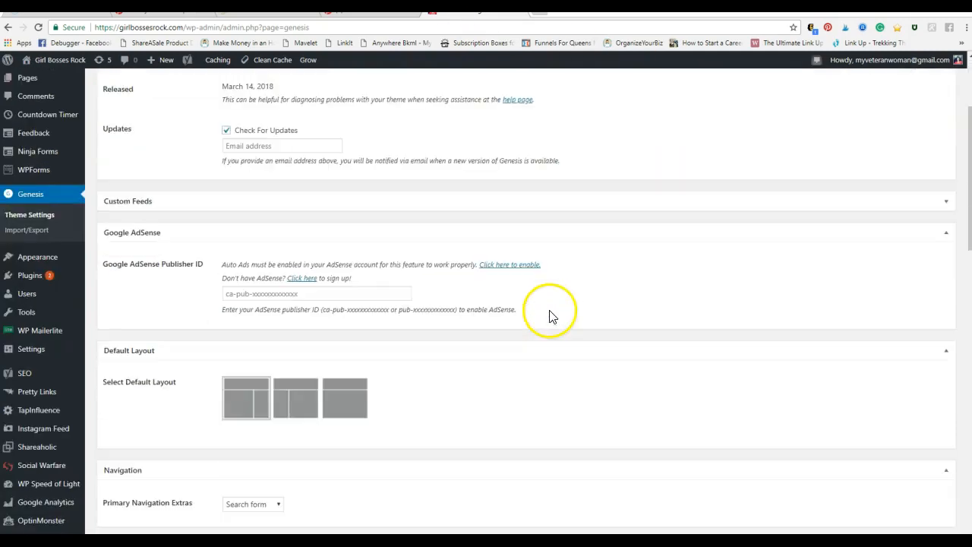
pyautogui.scroll(-2, 570, 383)
pyautogui.scroll(-10, 562, 377)
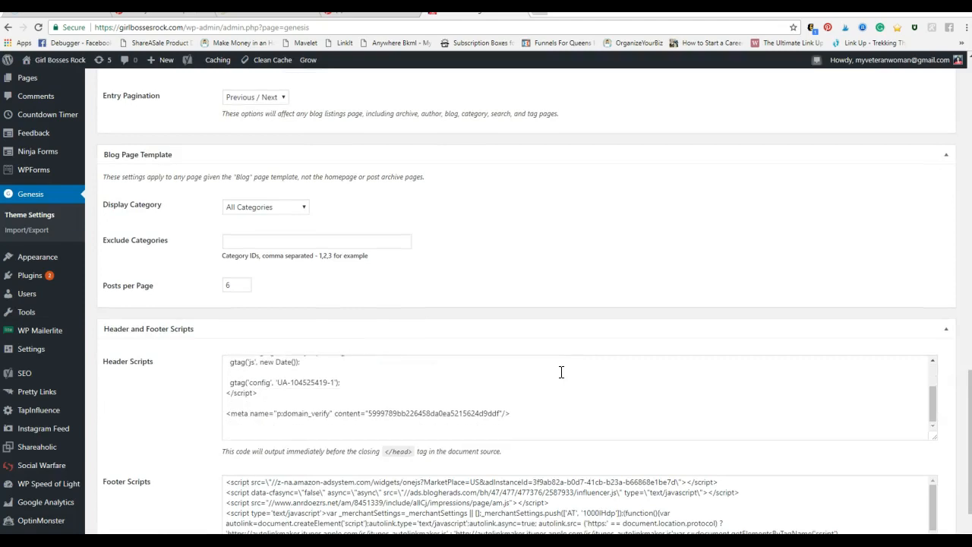
pyautogui.scroll(-2, 198, 282)
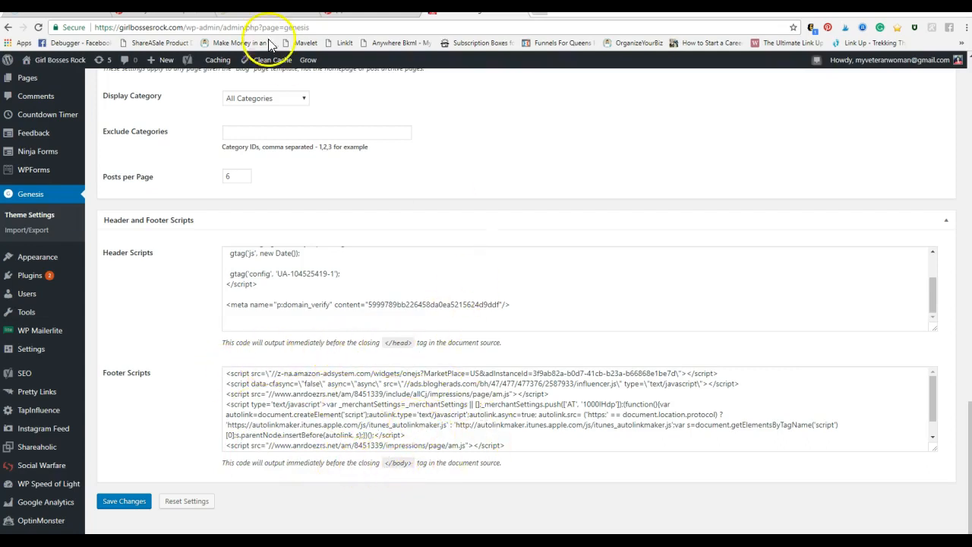
# Try pasting the copied text below the domain verification meta tag in Header Scripts, and delete it again
pyautogui.click(161, 15)
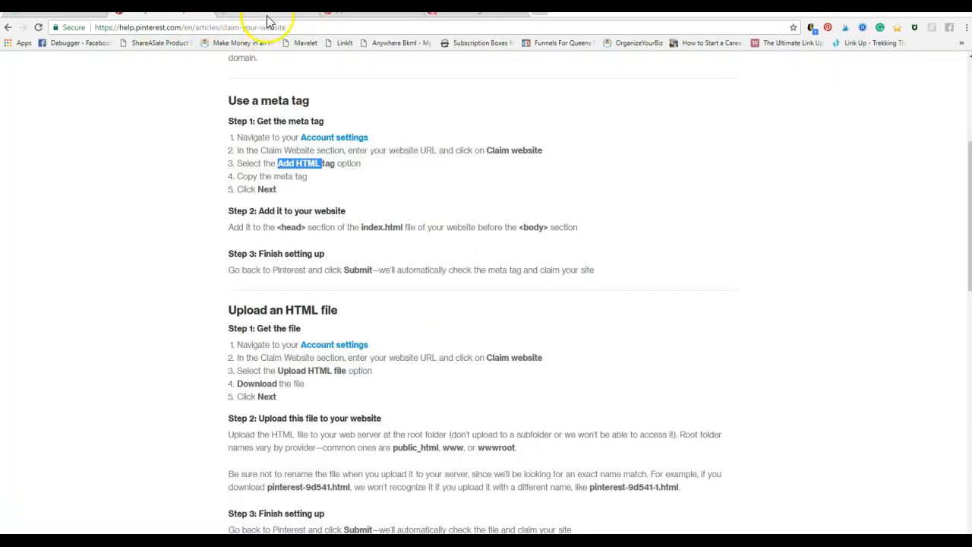
pyautogui.click(483, 13)
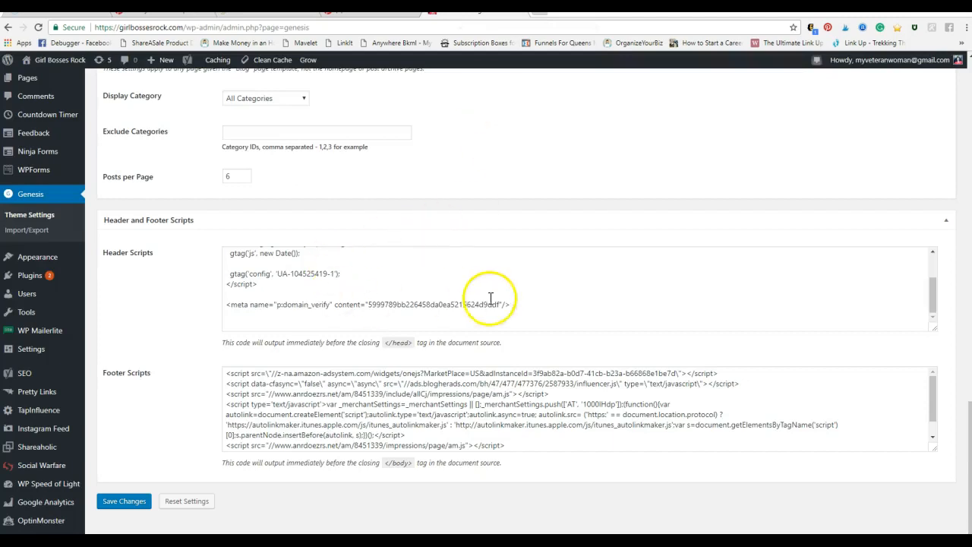
pyautogui.click(240, 322)
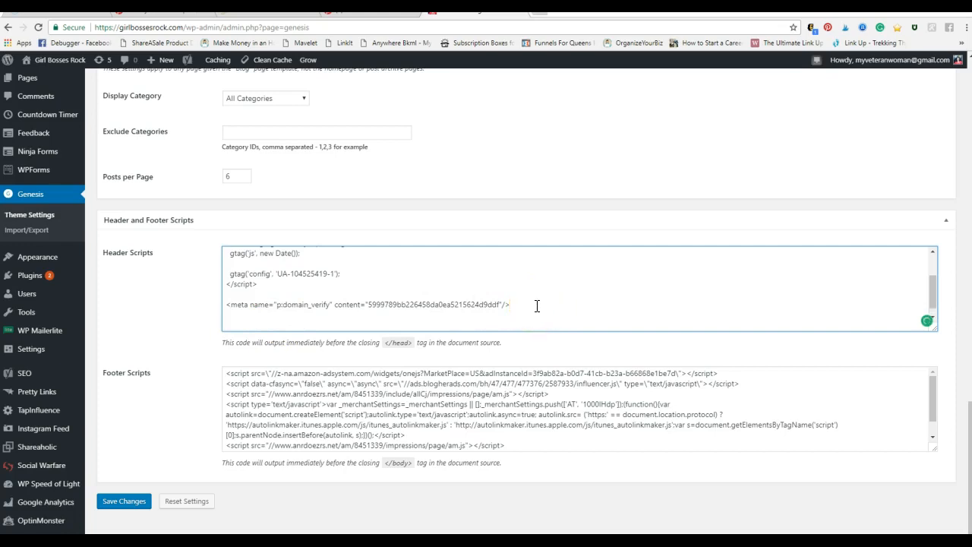
pyautogui.rightClick(238, 322)
pyautogui.click(288, 384)
pyautogui.click(268, 315)
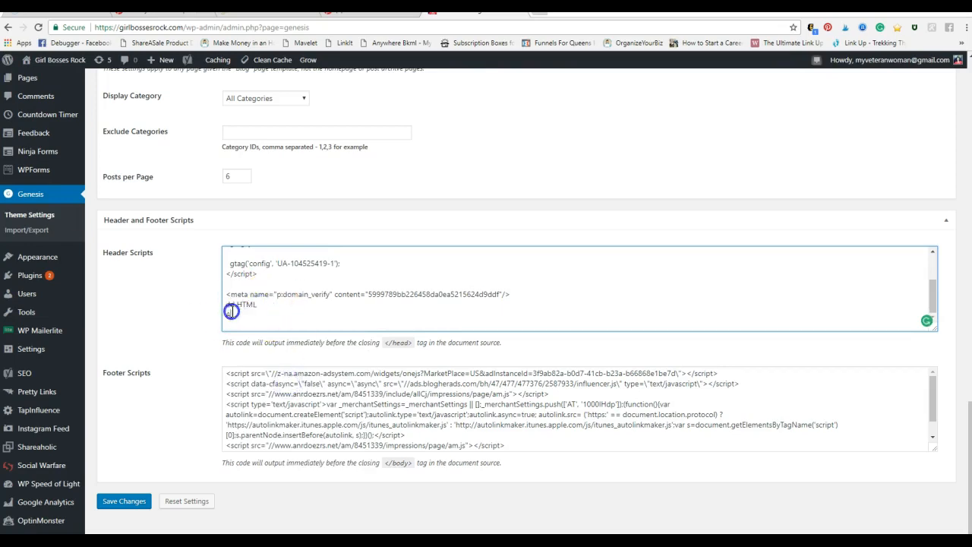
pyautogui.press('BackSpace')
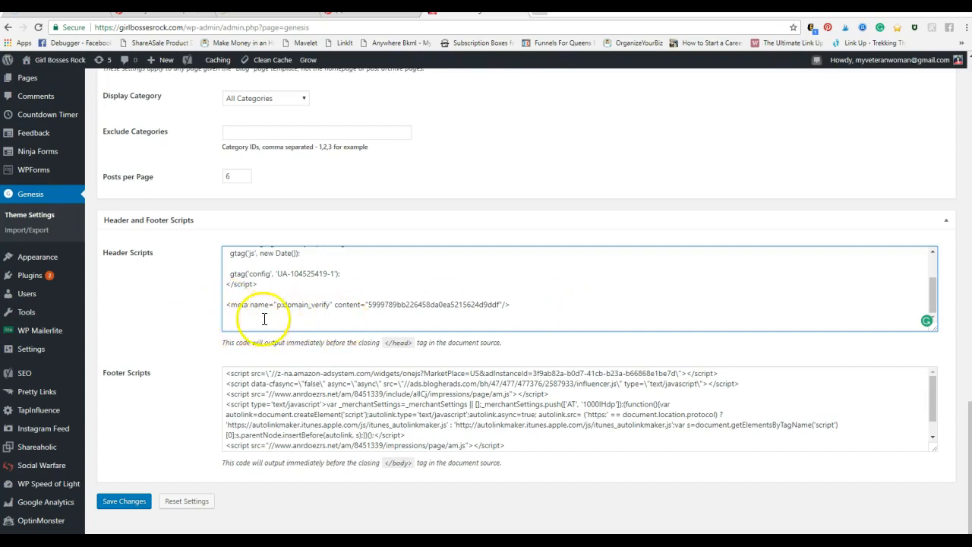
pyautogui.click(125, 507)
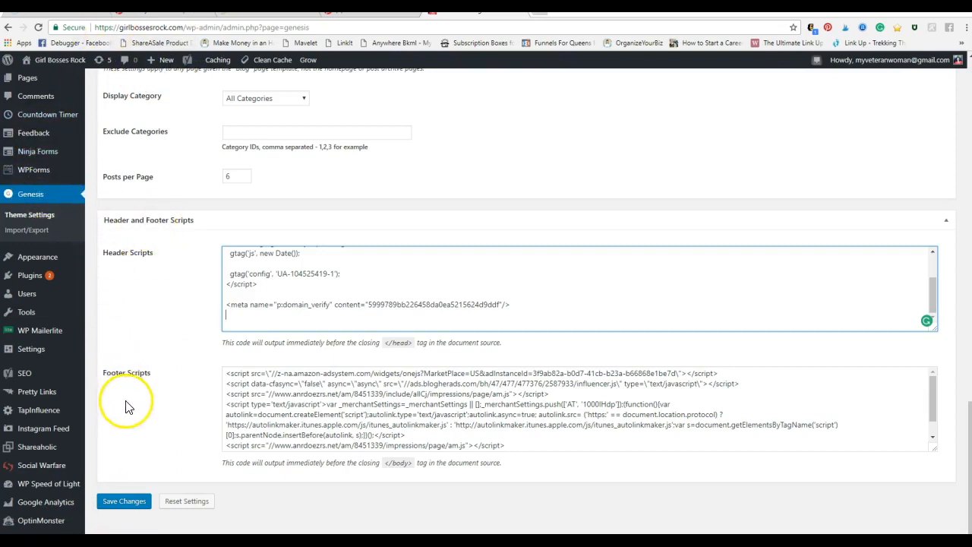
# Compare the Claim Website section of the Pinterest settings with the help article's meta tag instructions
pyautogui.moveTo(45, 354)
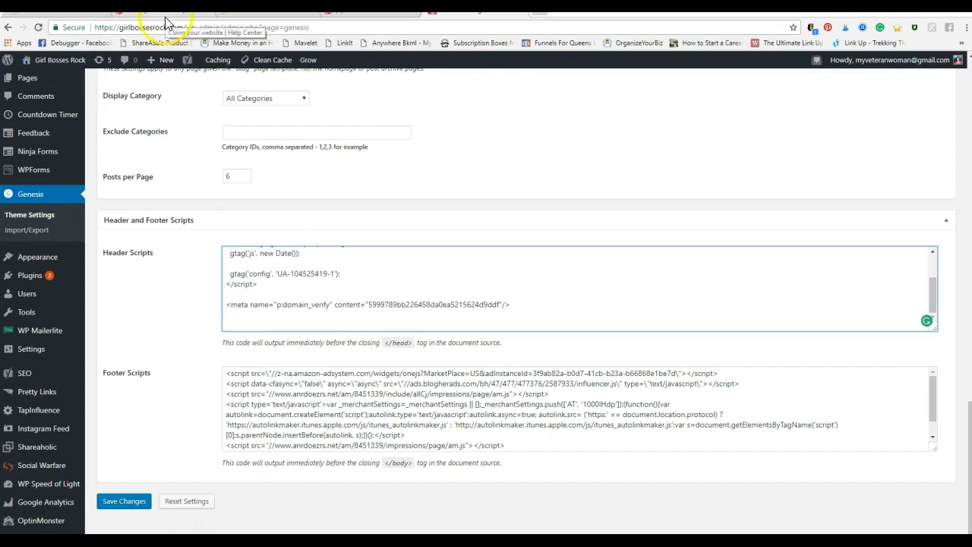
pyautogui.click(365, 15)
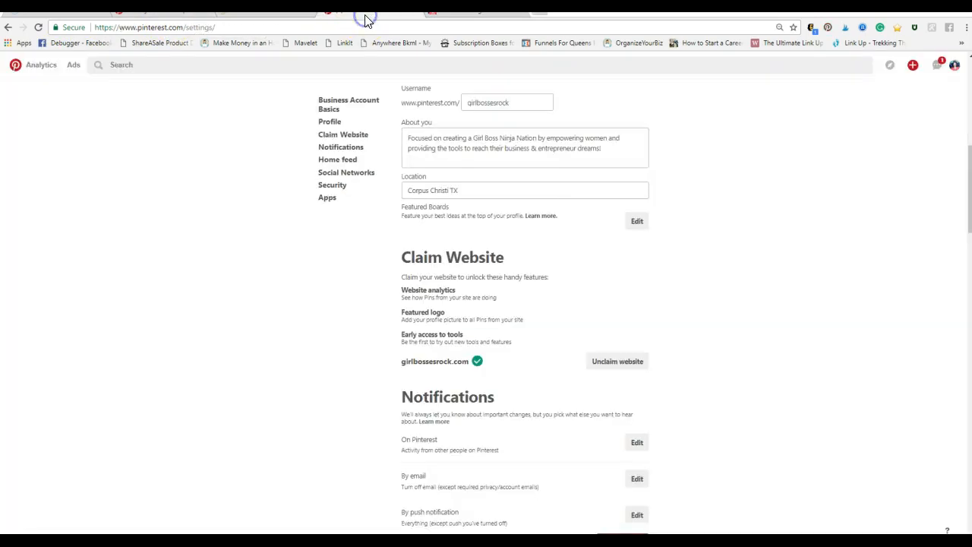
pyautogui.click(173, 15)
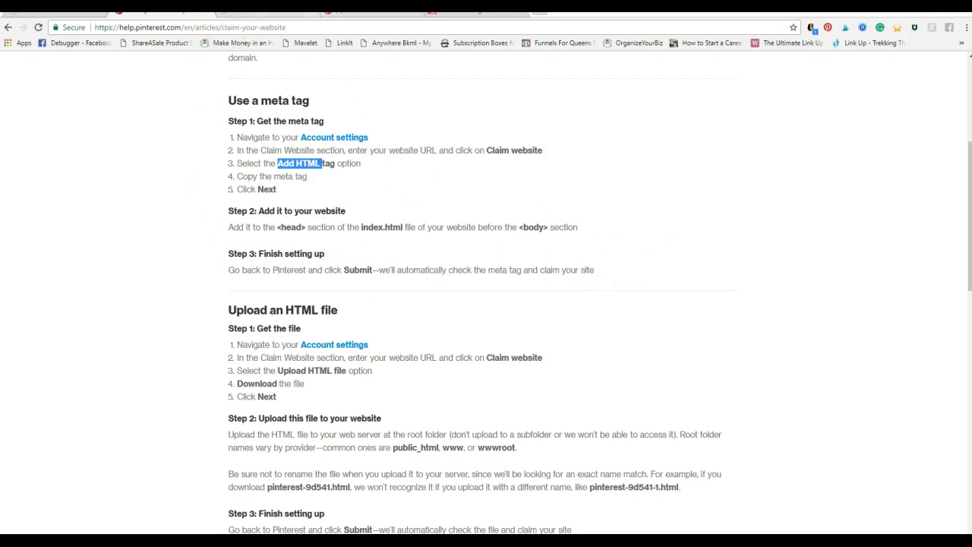
pyautogui.click(373, 17)
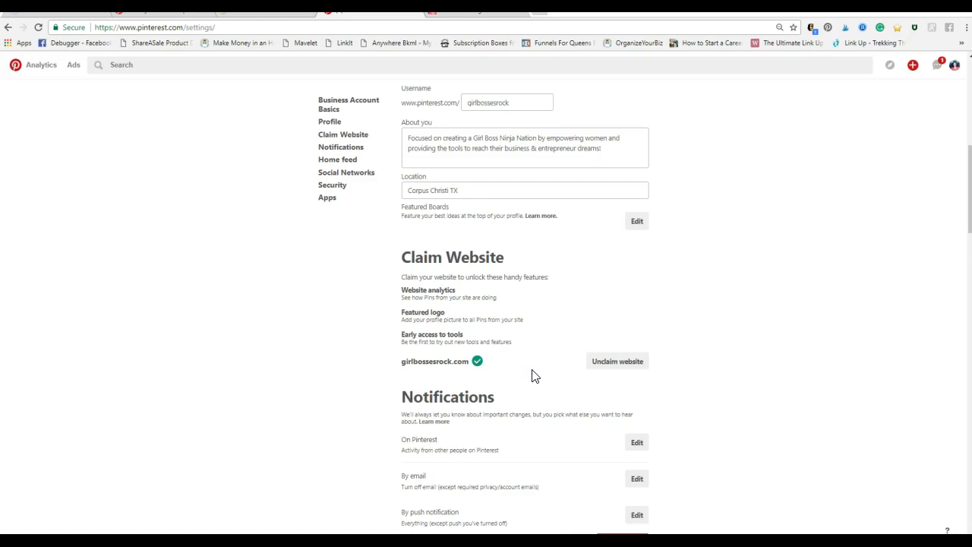
pyautogui.click(567, 325)
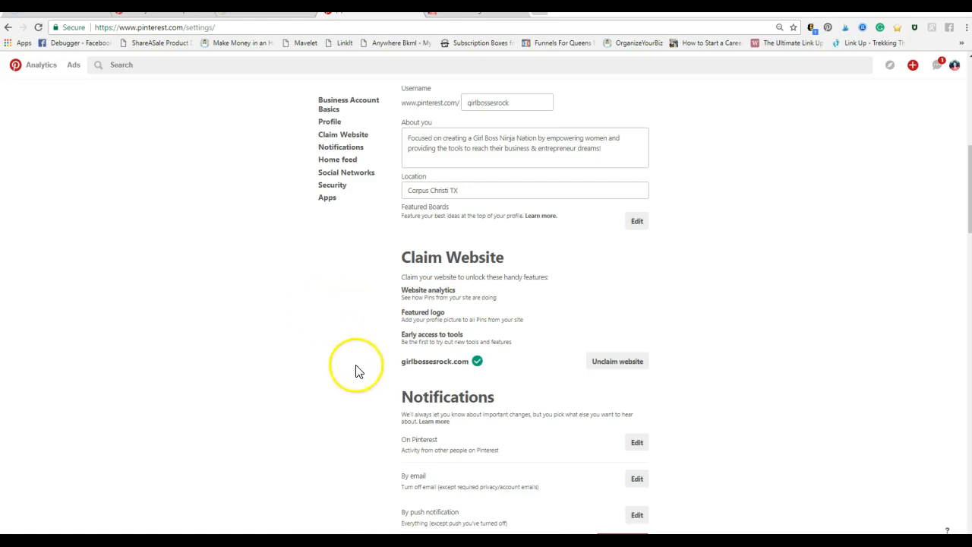
# Review the help article's Upload an HTML file instructions alongside the Claim Website section of the Pinterest settings
pyautogui.click(157, 14)
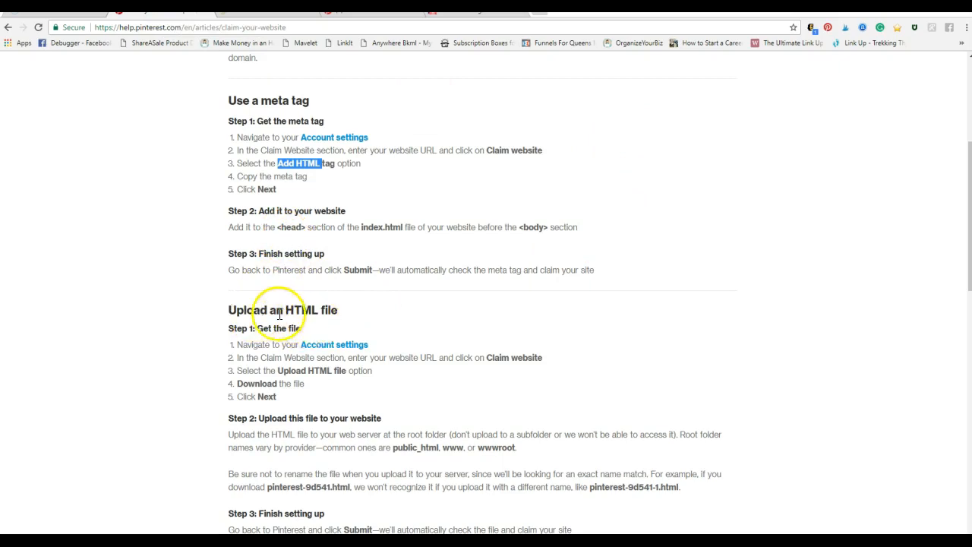
pyautogui.scroll(-3, 676, 340)
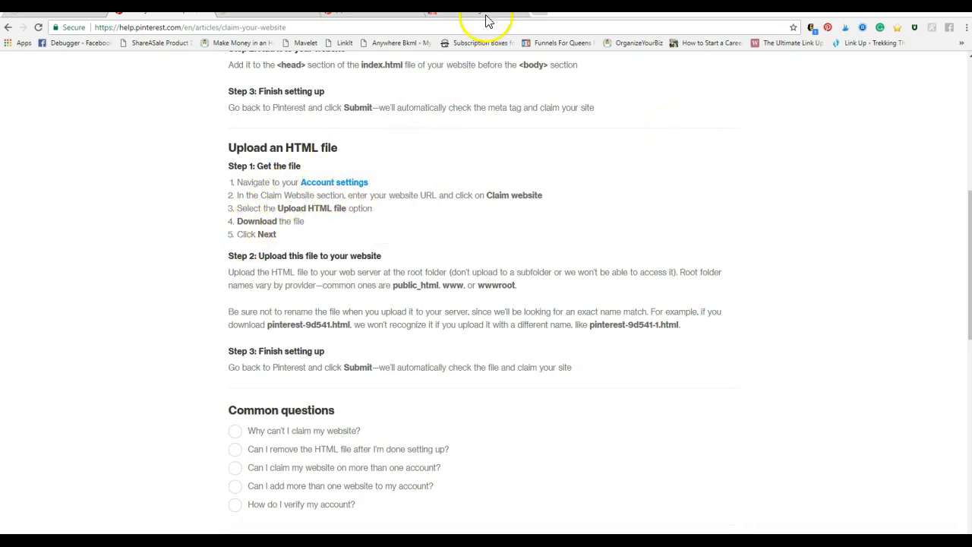
pyautogui.click(351, 14)
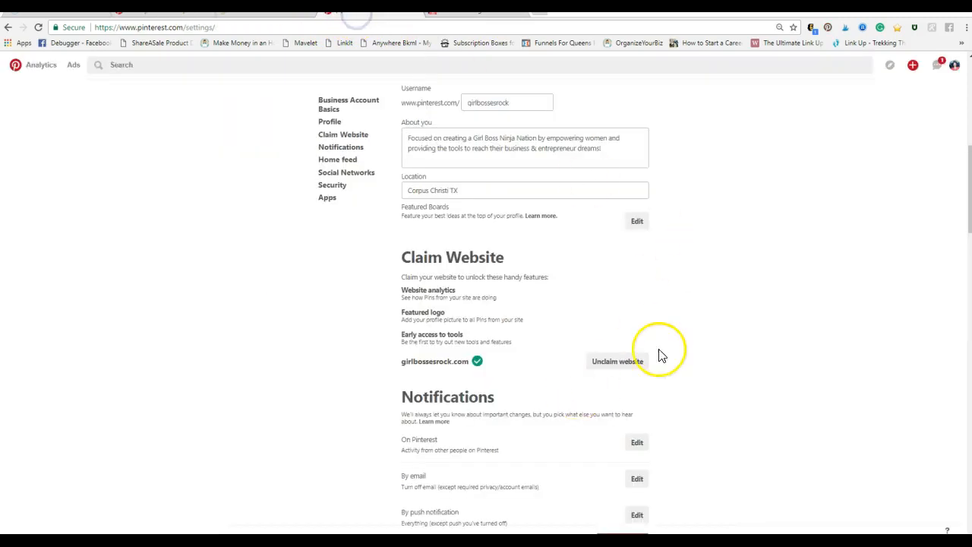
pyautogui.click(164, 13)
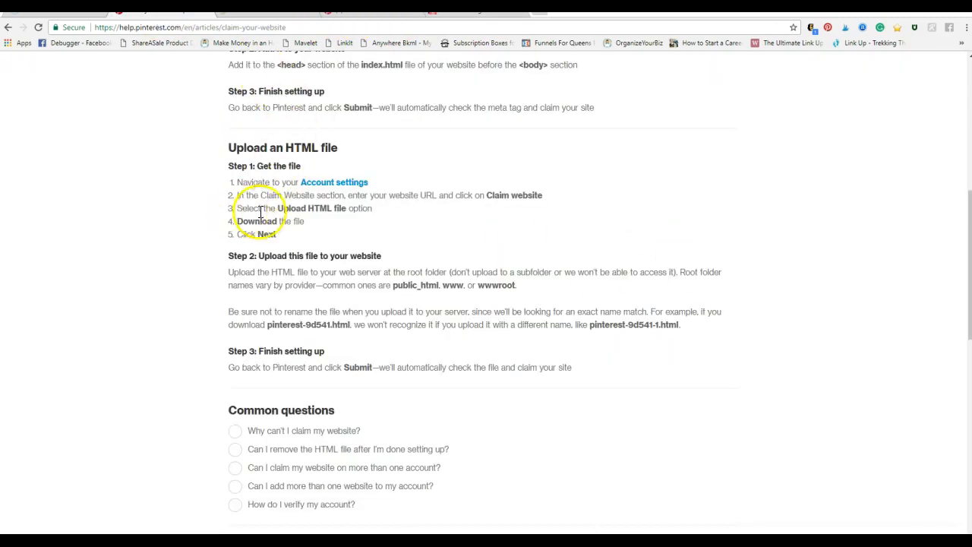
# Highlight "Add HTML tag", "Upload HTML file" and the example file name pinterest-9d541.html in the help article
pyautogui.scroll(1, 347, 202)
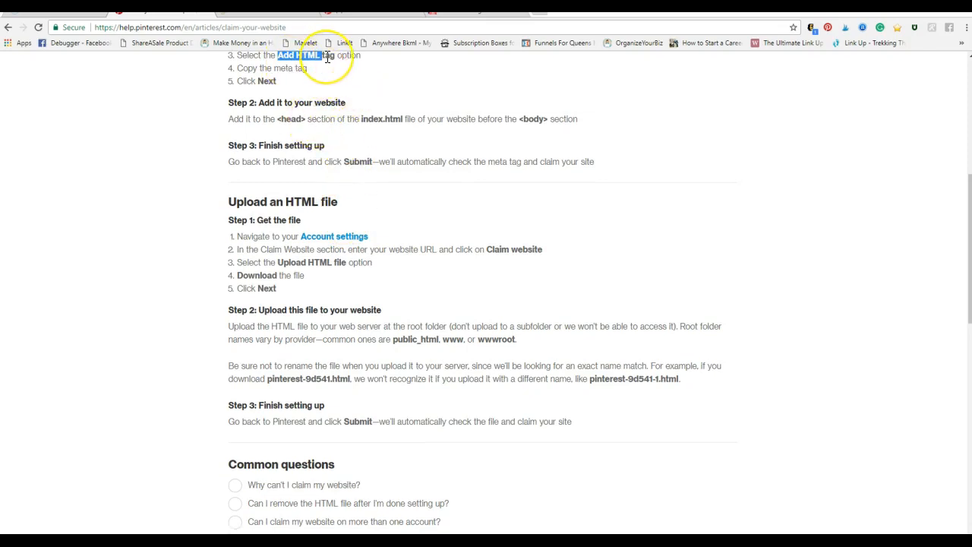
pyautogui.moveTo(336, 56)
pyautogui.mouseDown()
pyautogui.moveTo(319, 61)
pyautogui.moveTo(325, 43)
pyautogui.moveTo(319, 59)
pyautogui.mouseUp()
pyautogui.click(372, 144)
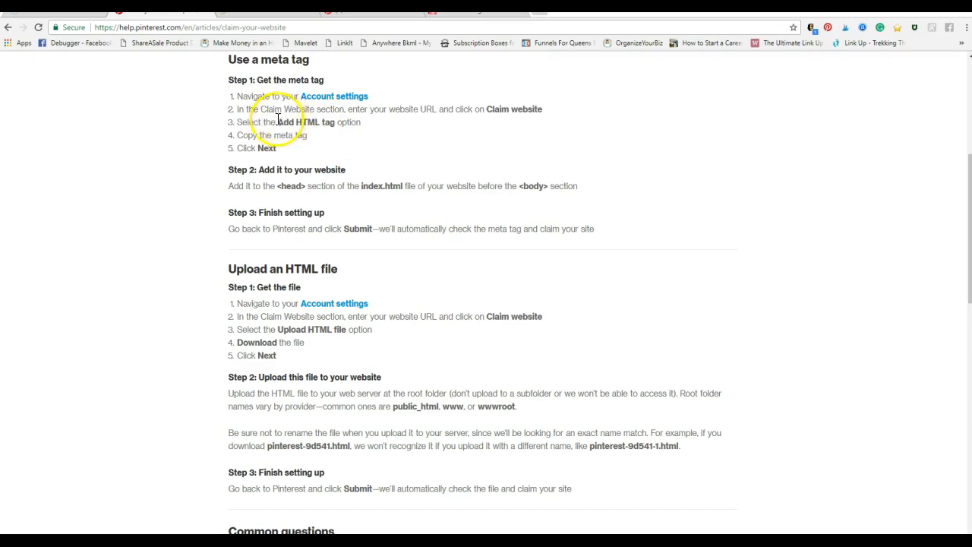
pyautogui.moveTo(278, 122); pyautogui.dragTo(335, 121)
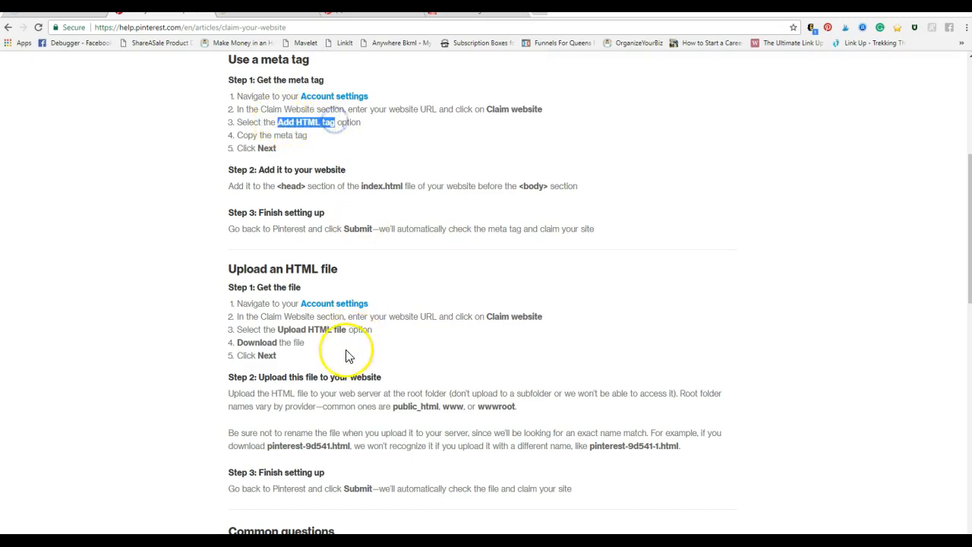
pyautogui.moveTo(278, 328); pyautogui.dragTo(349, 329)
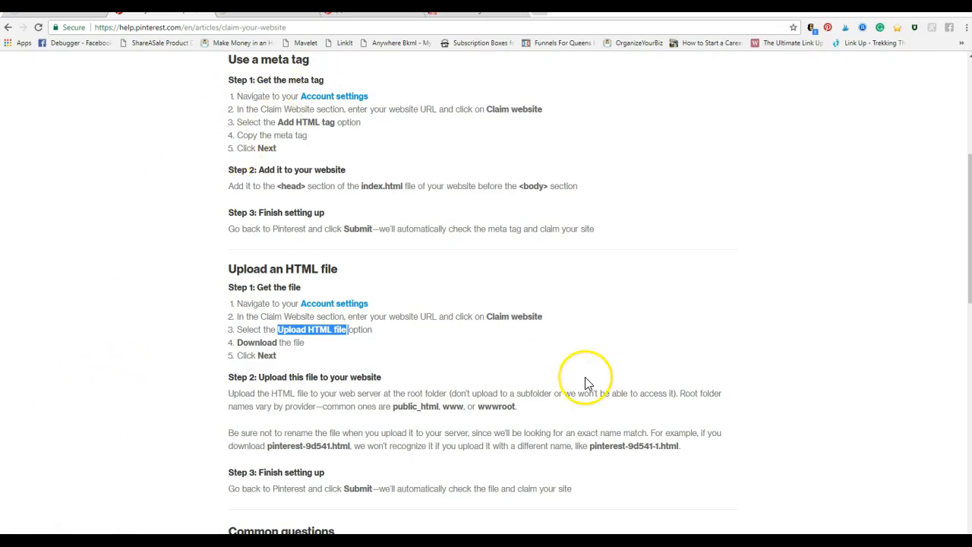
pyautogui.scroll(-1, 583, 384)
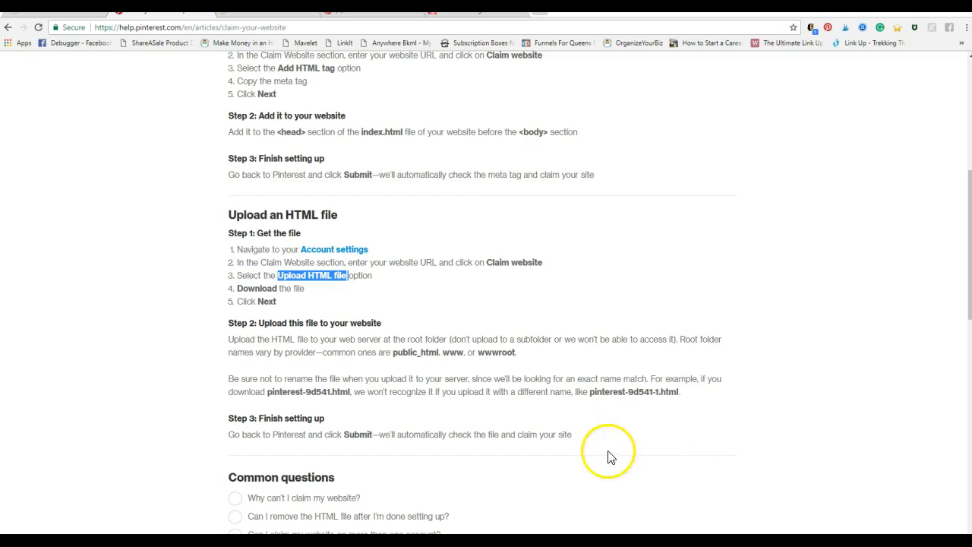
pyautogui.moveTo(268, 392); pyautogui.dragTo(347, 389)
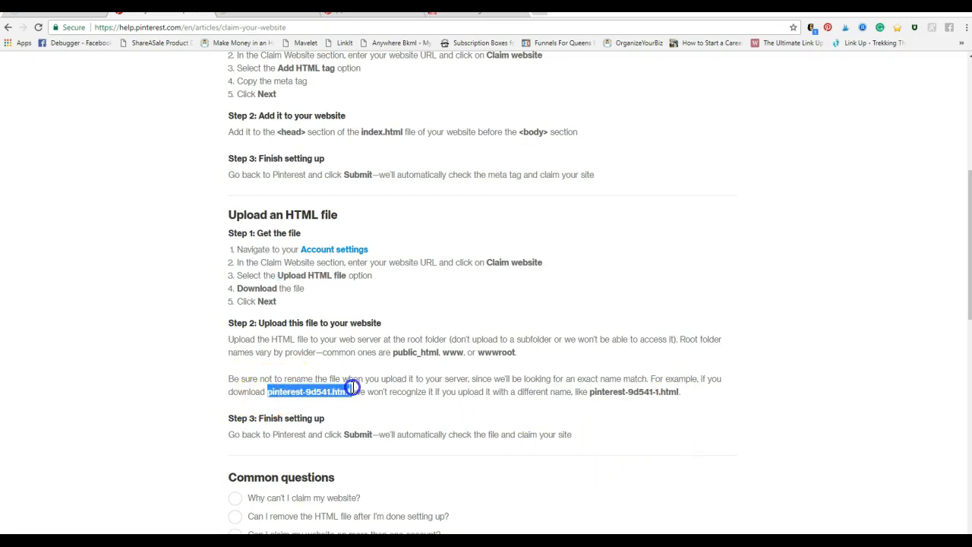
# Highlight the example file name pinterest-9d541.html in the help article again and check the Claim Website section of the Pinterest settings
pyautogui.click(742, 413)
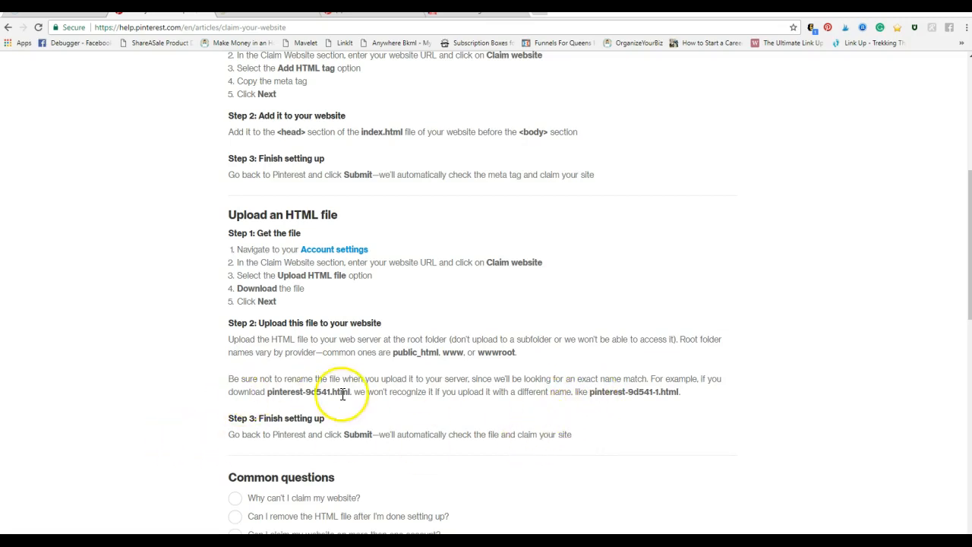
pyautogui.moveTo(349, 392); pyautogui.dragTo(282, 389)
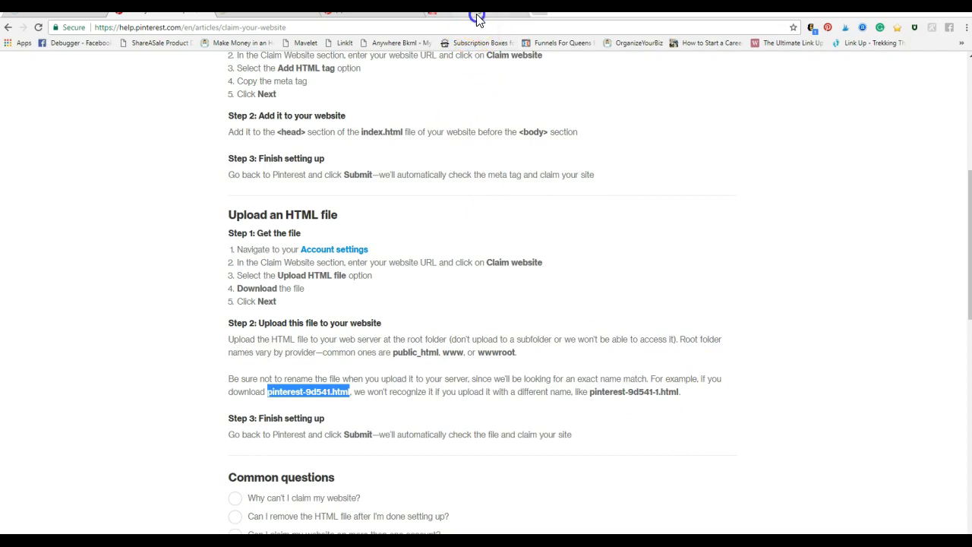
pyautogui.click(477, 20)
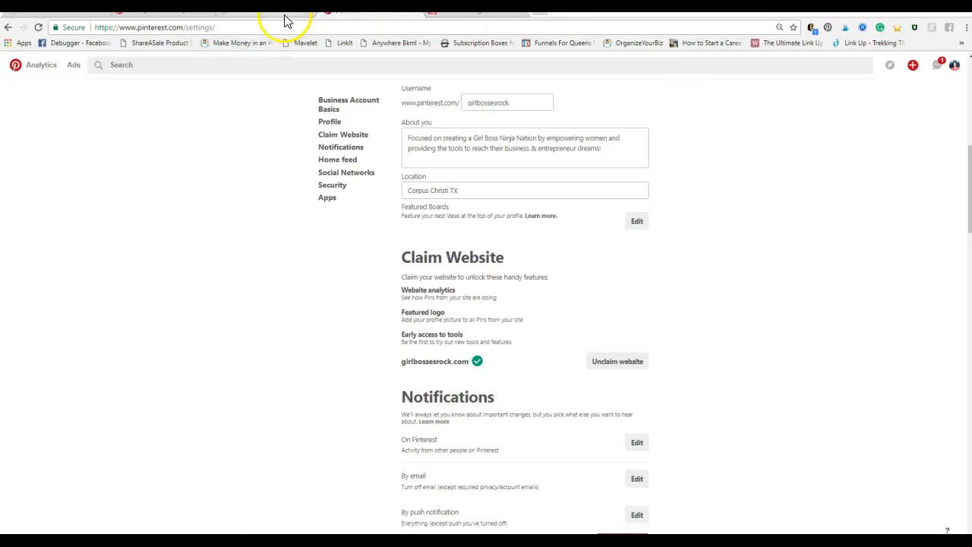
# Switch to SiteGround and open cPanel for the myveteranwomanlife.com hosting account
pyautogui.click(289, 18)
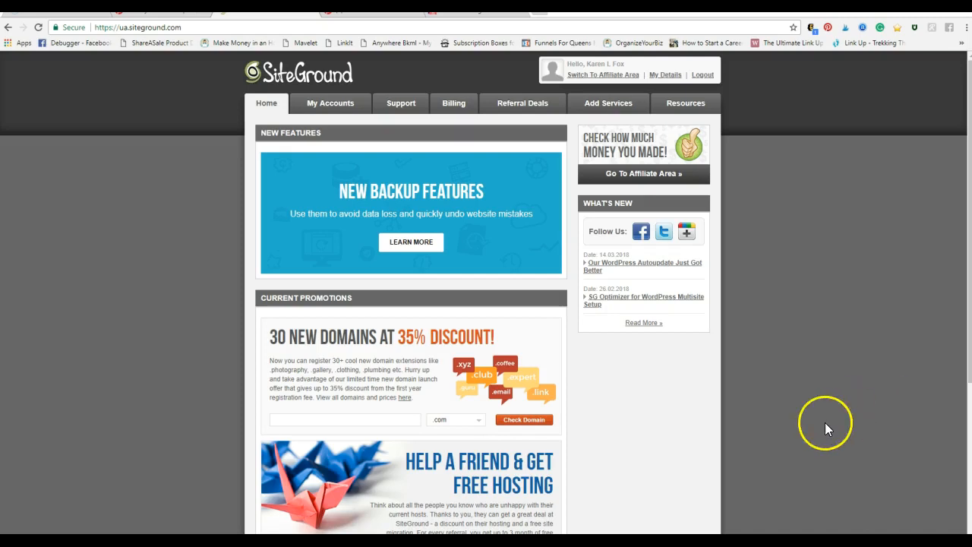
pyautogui.click(328, 107)
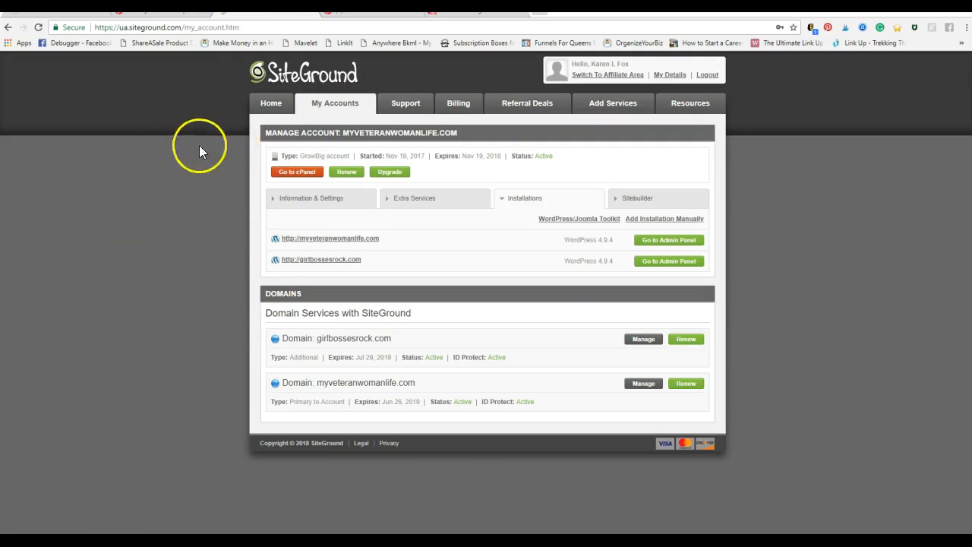
pyautogui.click(298, 173)
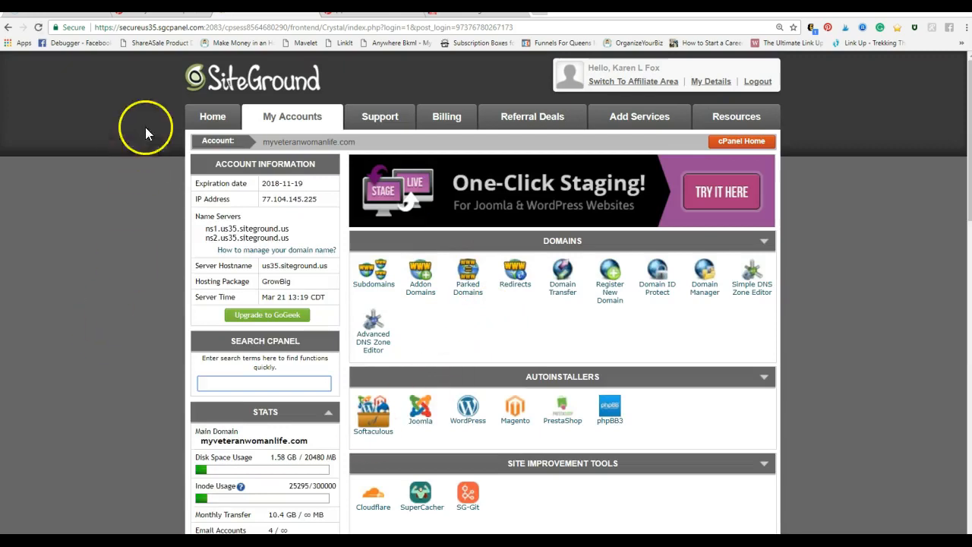
# Highlight the help article's instruction about uploading the HTML file to the web server's root folder
pyautogui.click(156, 14)
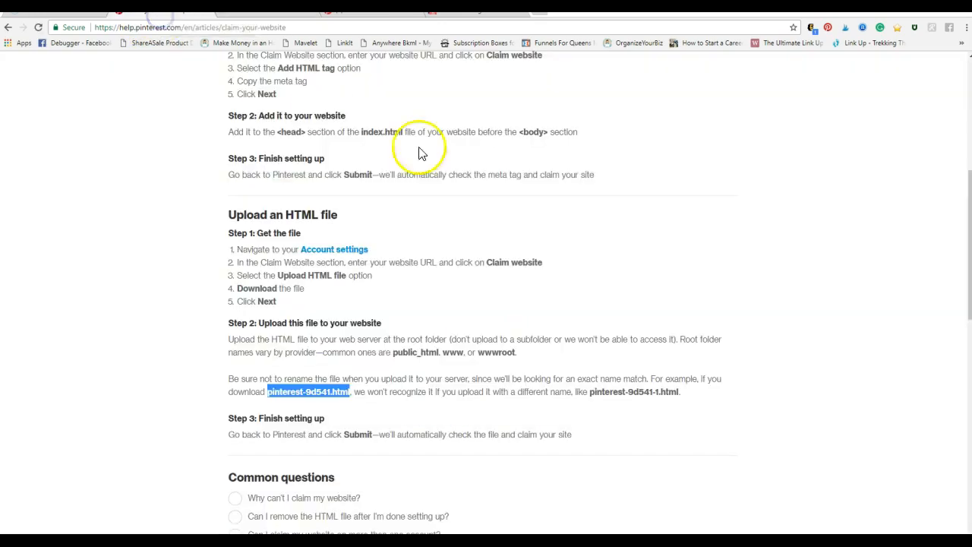
pyautogui.click(607, 432)
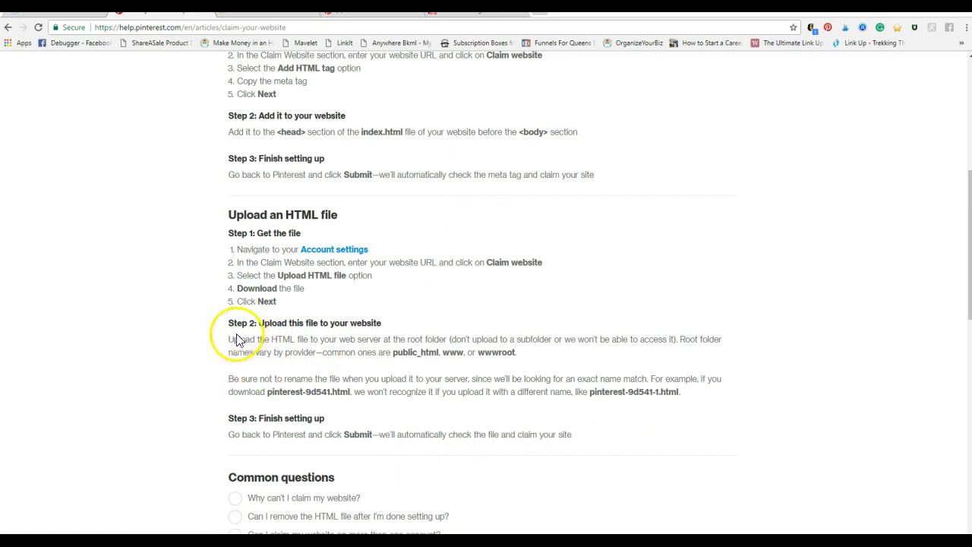
pyautogui.moveTo(228, 339); pyautogui.dragTo(402, 343)
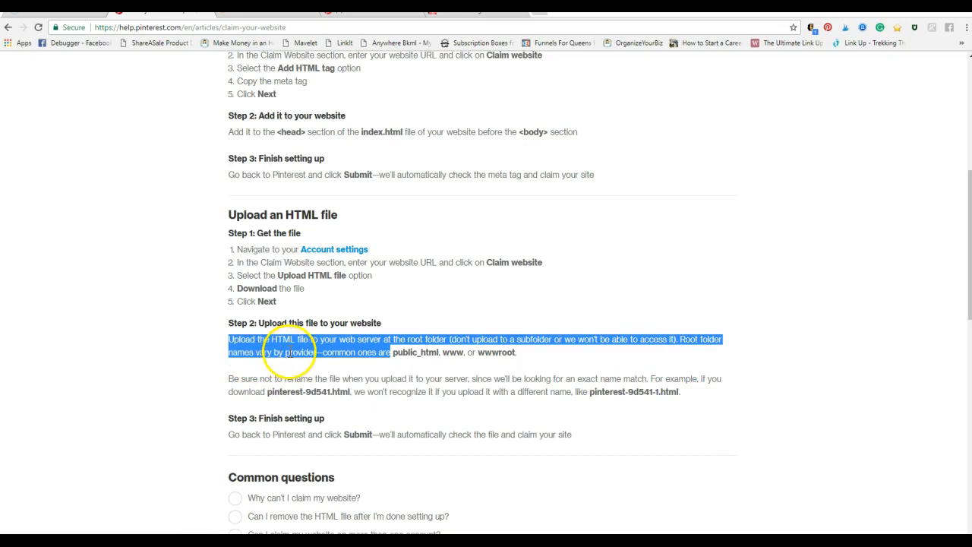
pyautogui.click(635, 370)
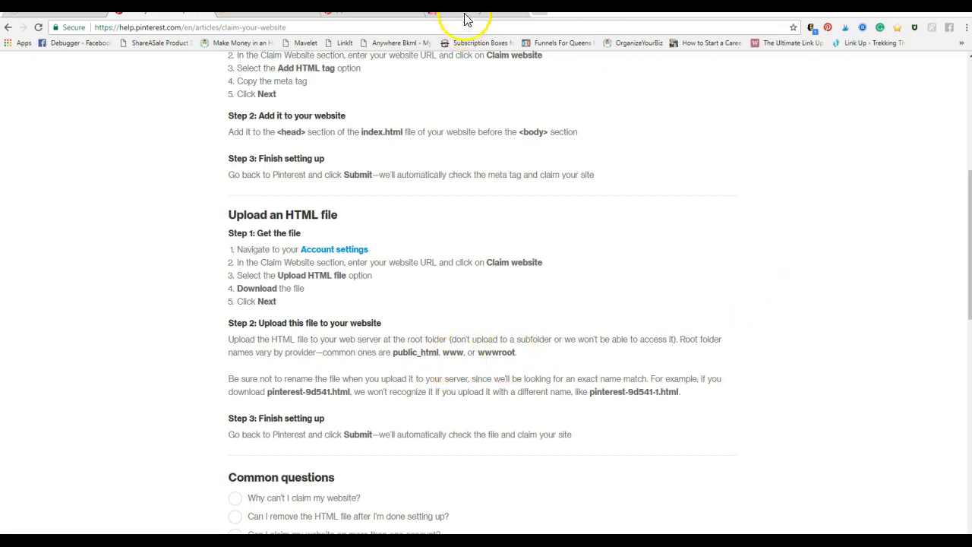
# Return to the hosting account's cPanel and open File Manager from its Files section
pyautogui.click(247, 10)
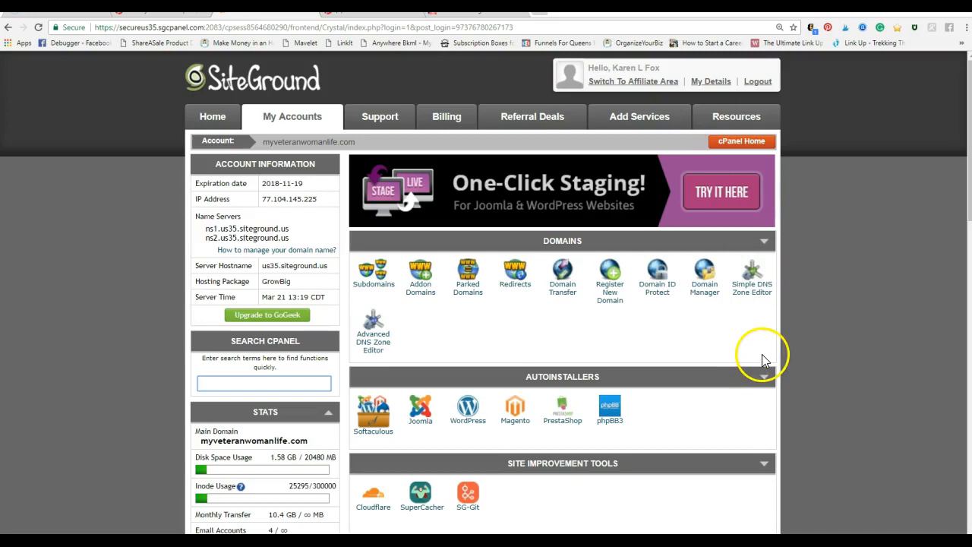
pyautogui.scroll(-4, 687, 311)
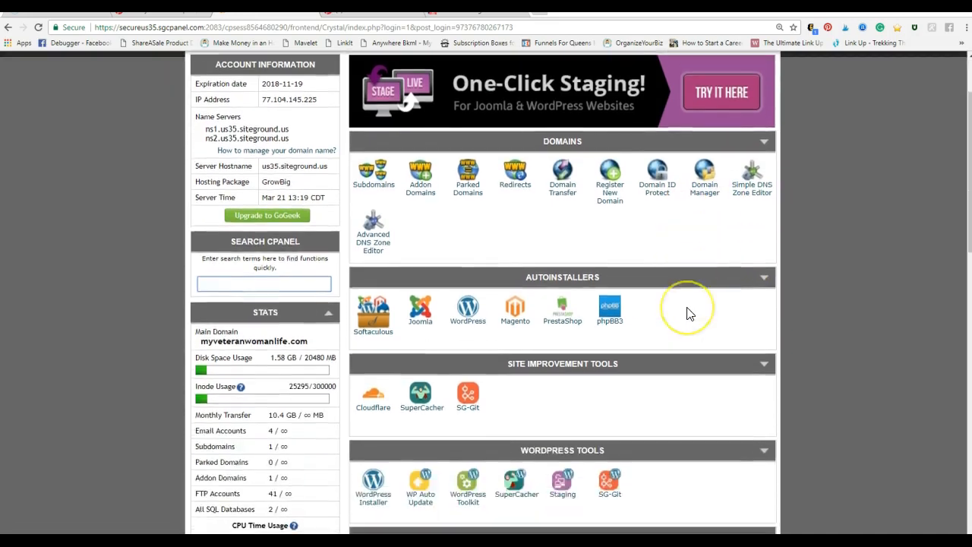
pyautogui.scroll(-2, 689, 314)
pyautogui.scroll(-6, 689, 312)
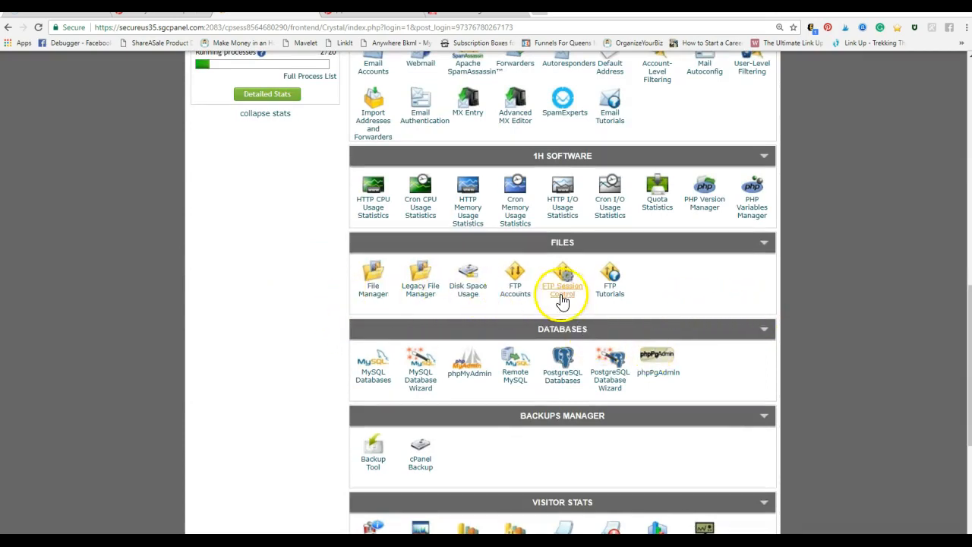
pyautogui.click(370, 290)
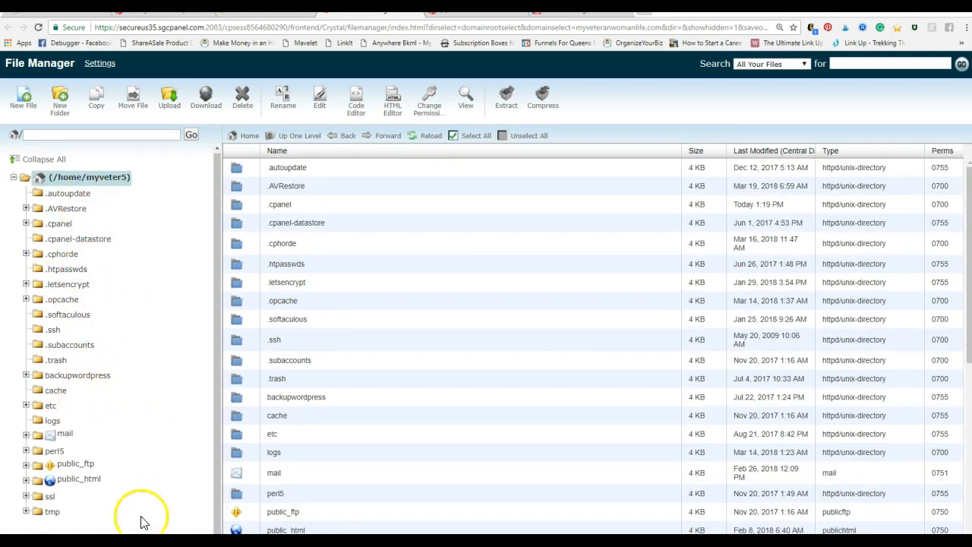
# Open File Manager from cPanel once more and display the contents of the public_html folder
pyautogui.click(162, 14)
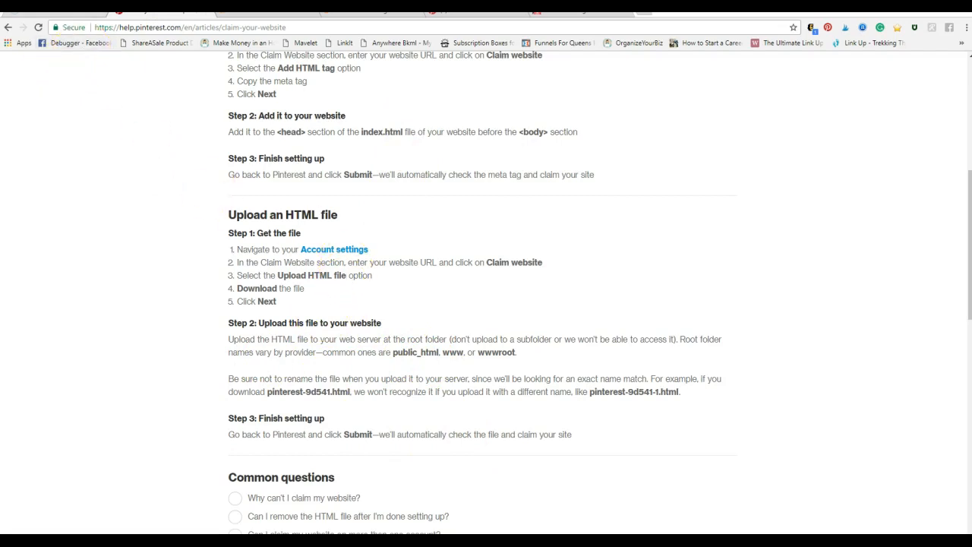
pyautogui.click(228, 15)
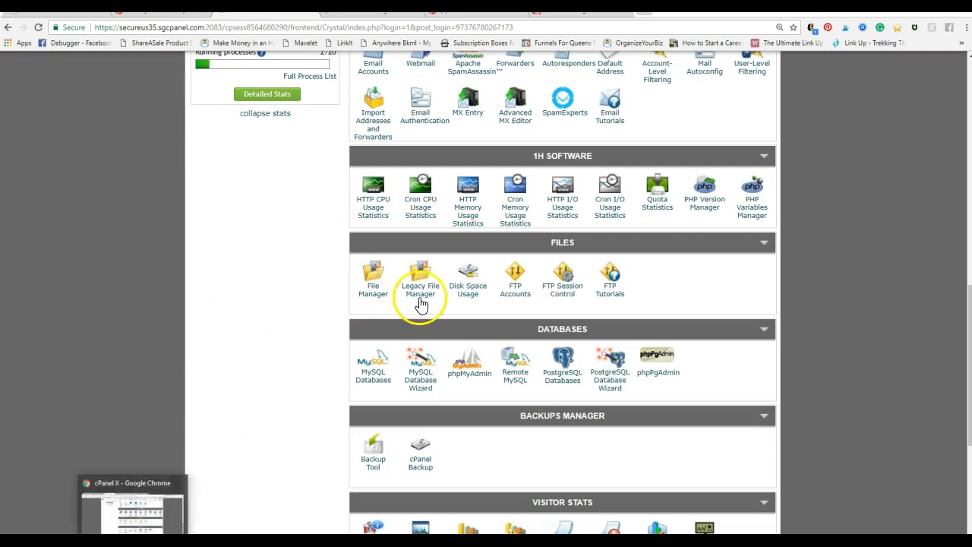
pyautogui.click(373, 289)
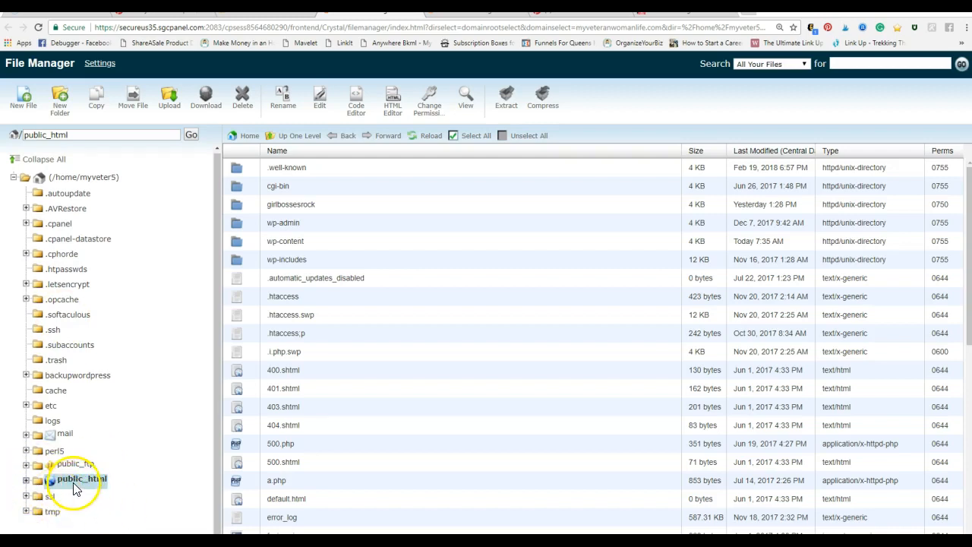
pyautogui.click(69, 284)
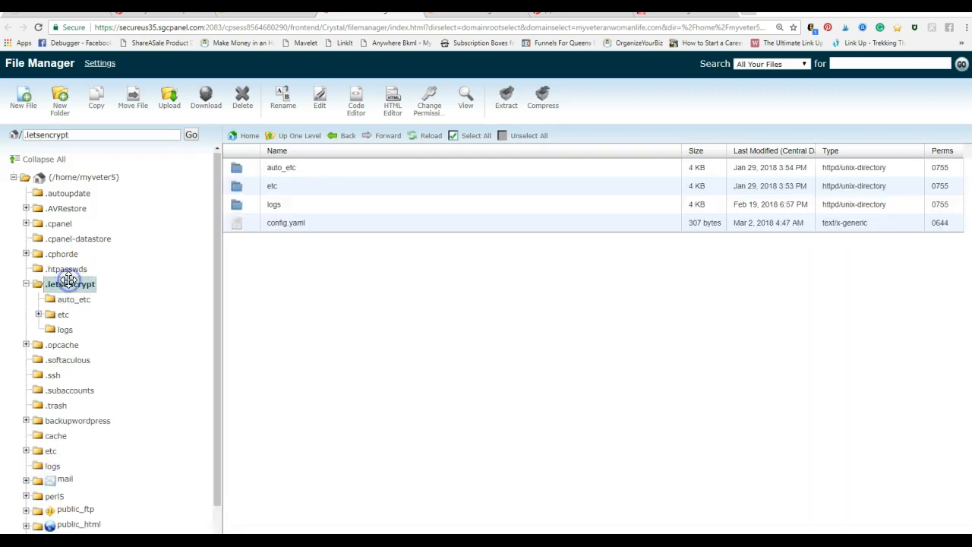
pyautogui.scroll(-1, 114, 418)
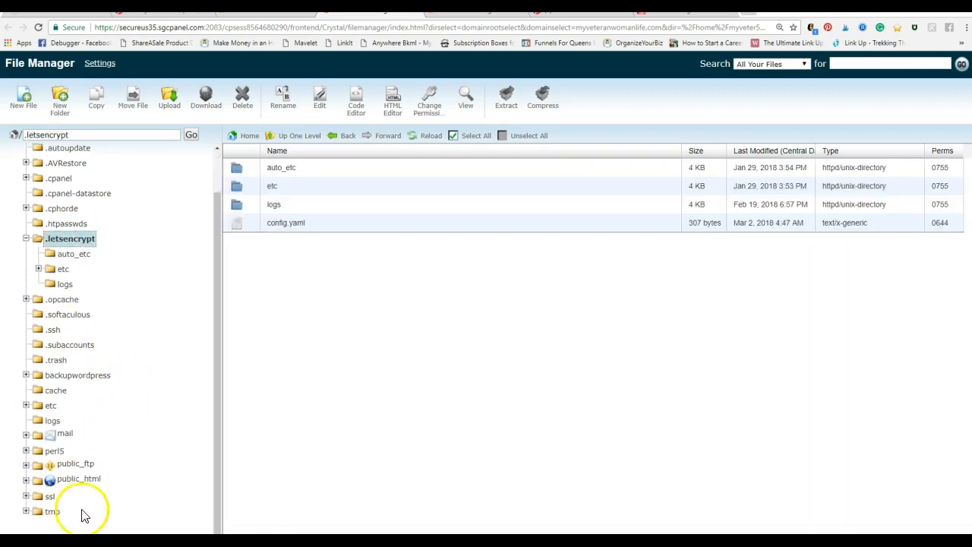
pyautogui.click(51, 479)
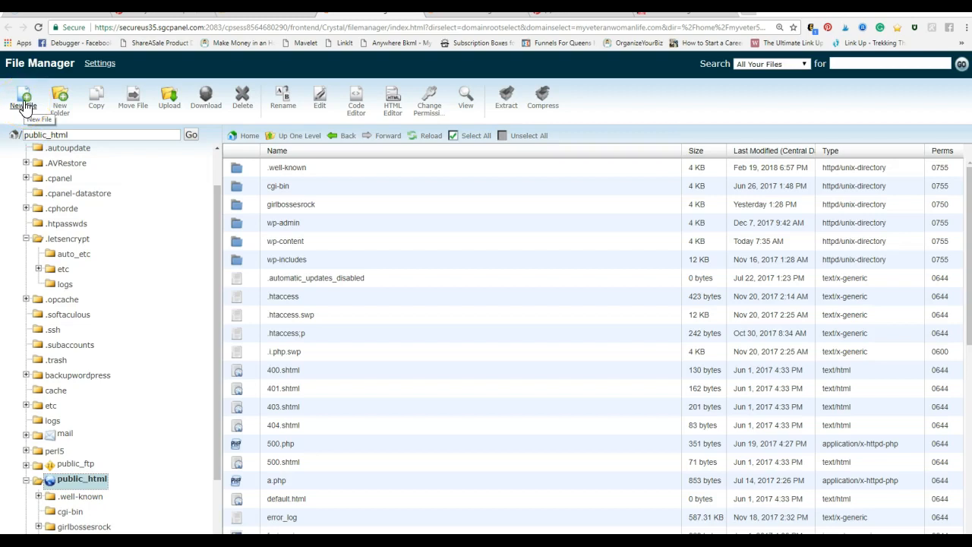
# Open the upload page for public_html, browse the Google Drive folder for a file, and cancel the selection
pyautogui.click(169, 99)
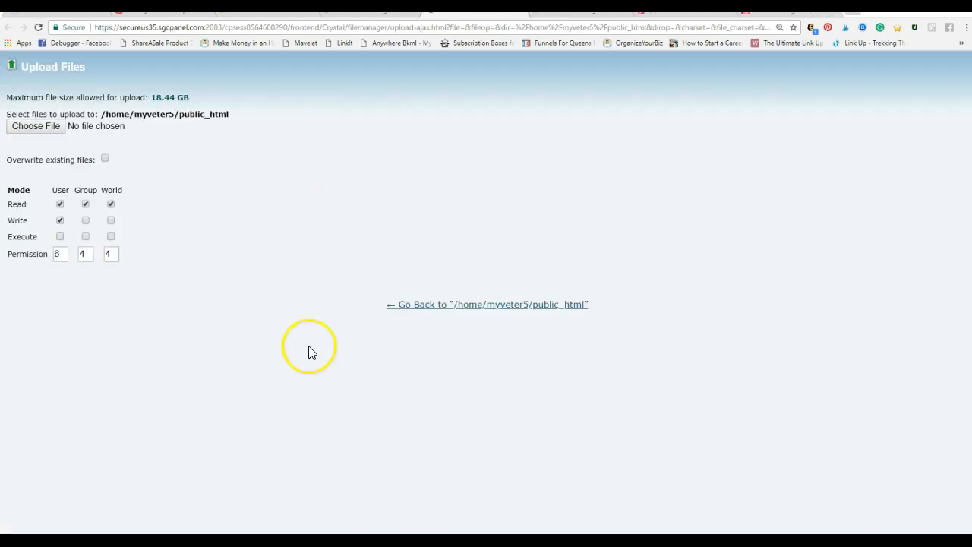
pyautogui.click(34, 127)
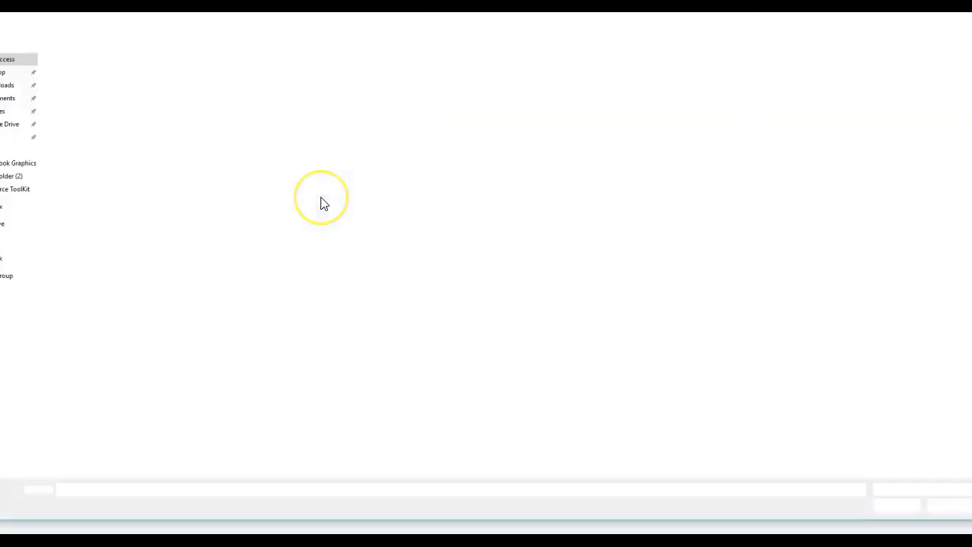
pyautogui.click(11, 129)
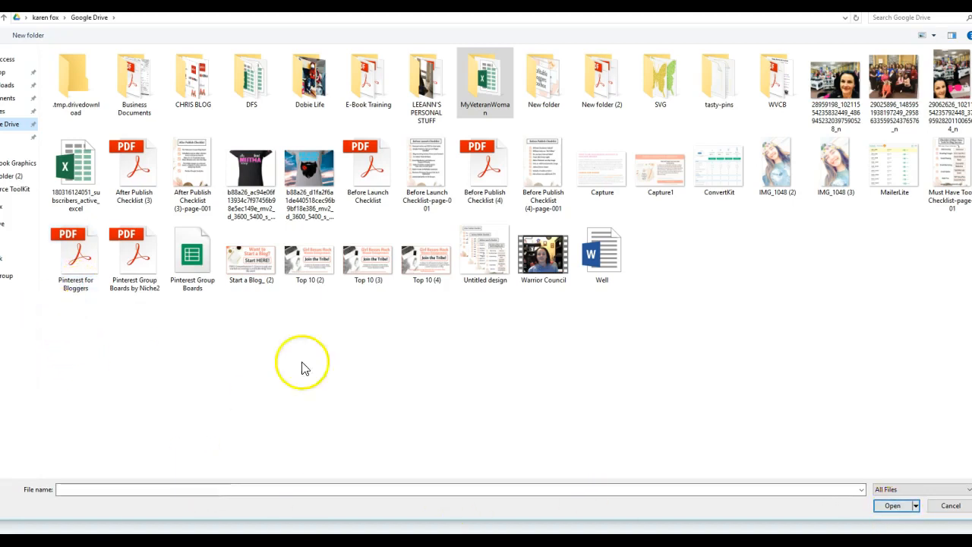
pyautogui.press('Escape')
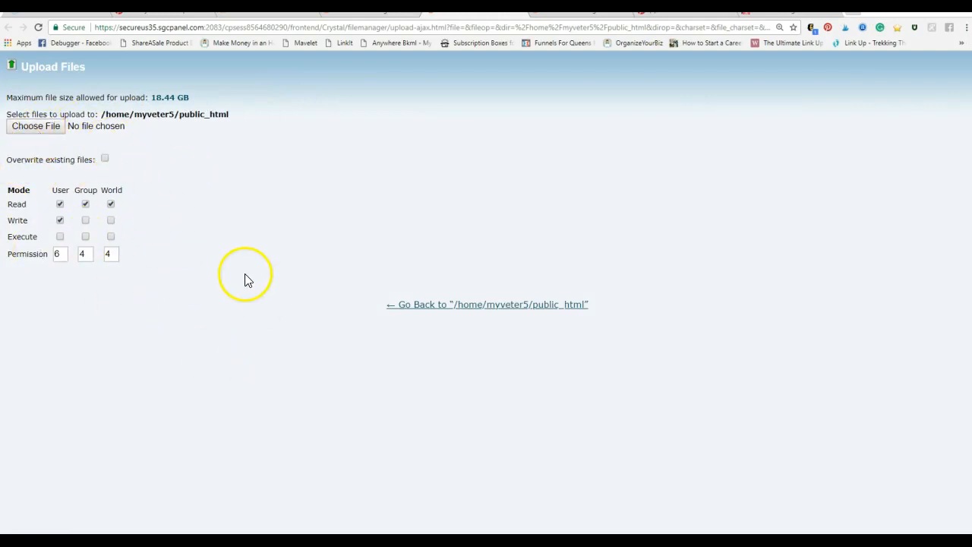
# Try to upload the "Do not let any unwholesome talk" image from the Facebook Graphics folder to public_html
pyautogui.click(50, 130)
pyautogui.click(76, 125)
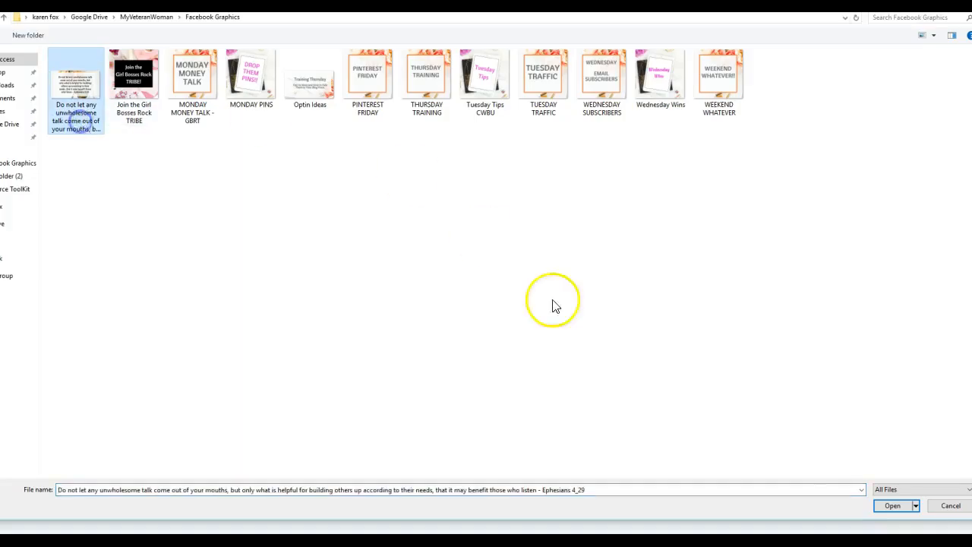
pyautogui.click(889, 505)
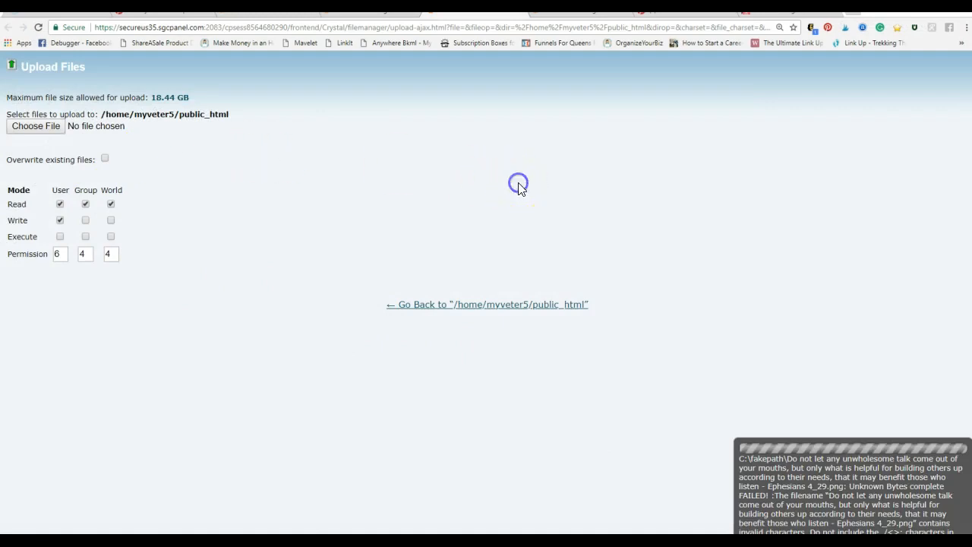
# Dismiss another file selection, go back to public_html in File Manager, and collapse and re-expand that folder in the tree
pyautogui.click(38, 127)
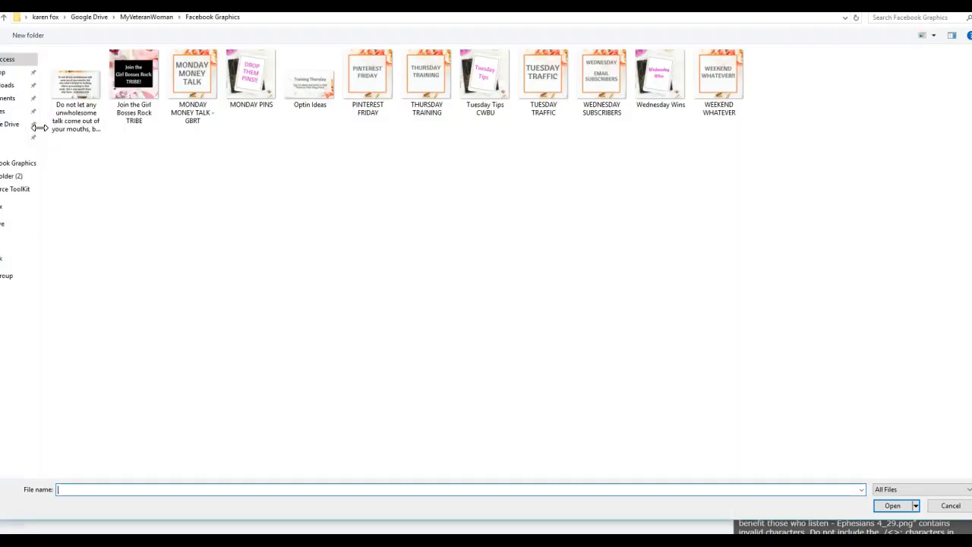
pyautogui.click(967, 4)
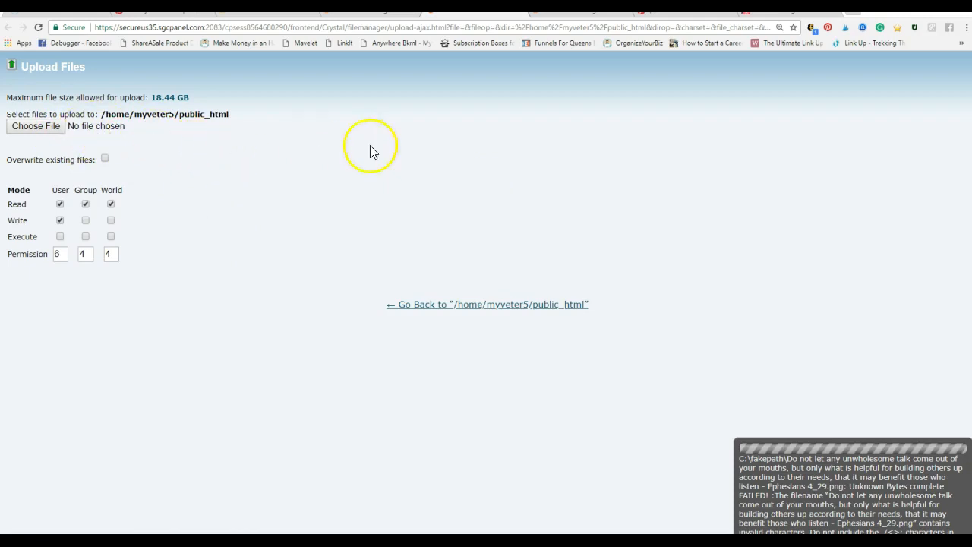
pyautogui.click(522, 312)
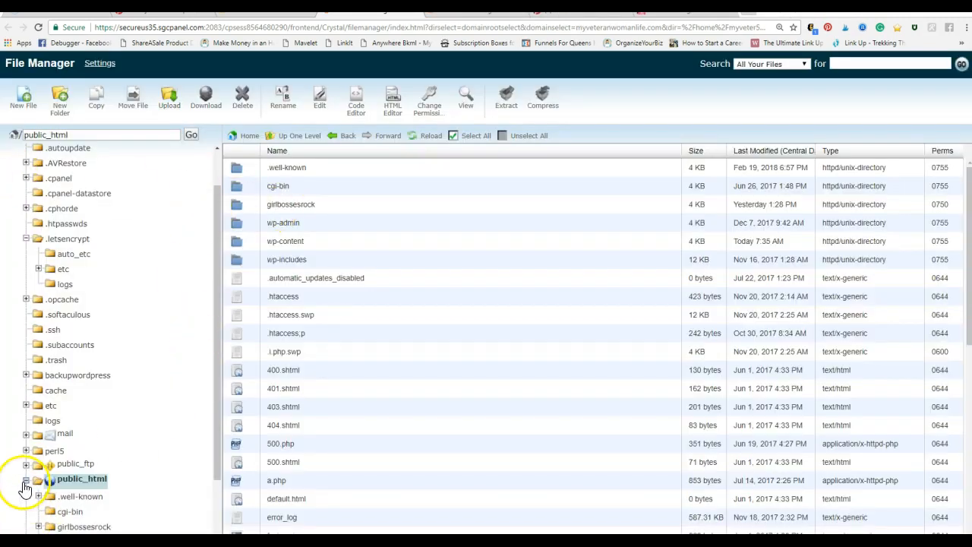
pyautogui.click(25, 481)
pyautogui.click(25, 481)
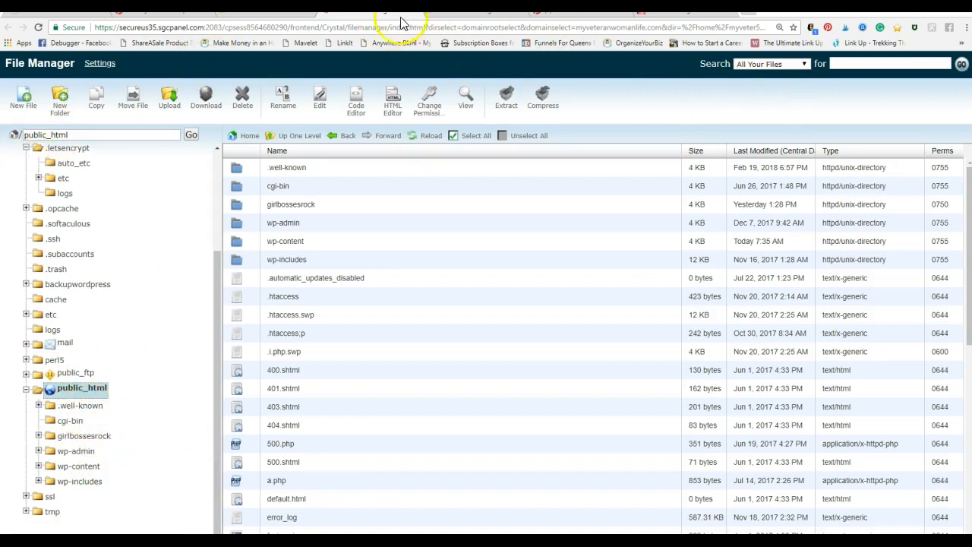
# Review the Claim Website section of the Pinterest settings and close both open File Manager pages
pyautogui.click(577, 15)
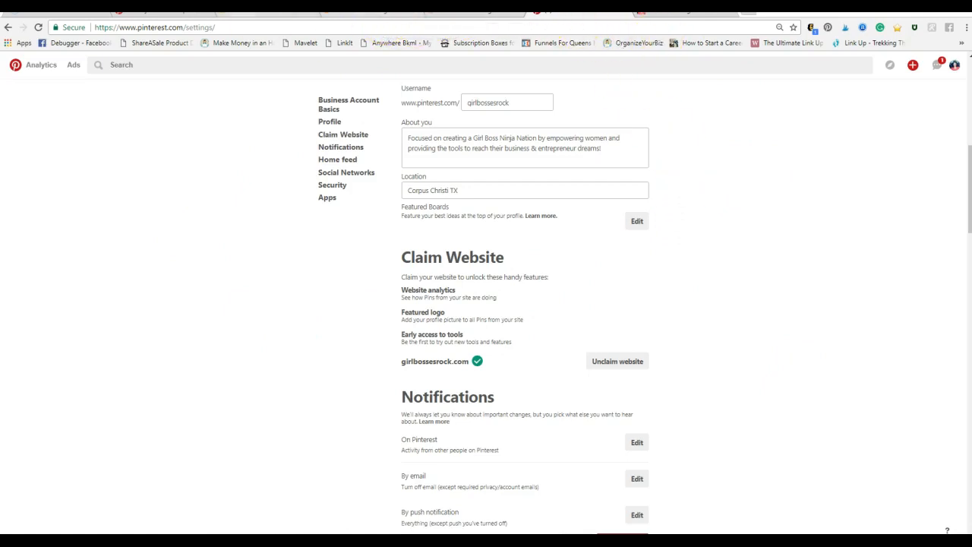
pyautogui.click(239, 16)
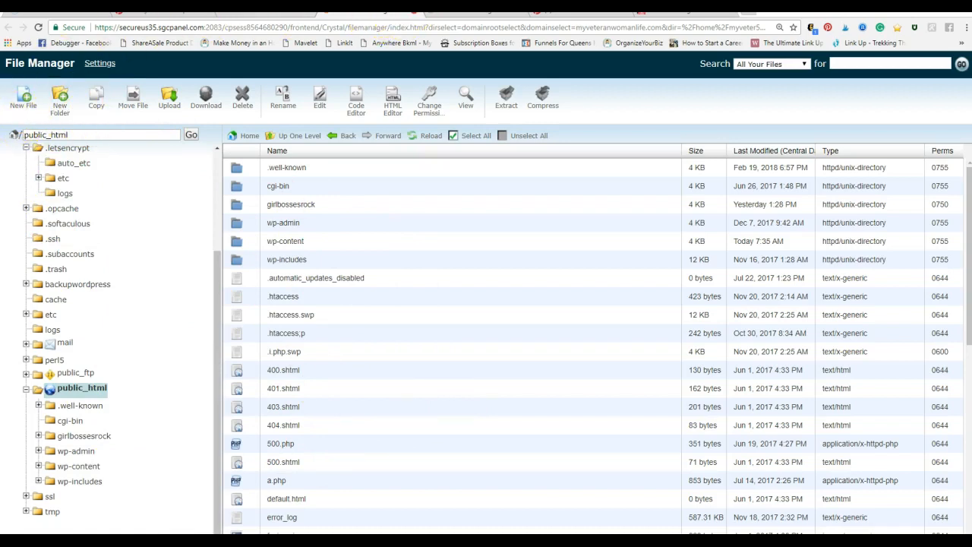
pyautogui.click(414, 12)
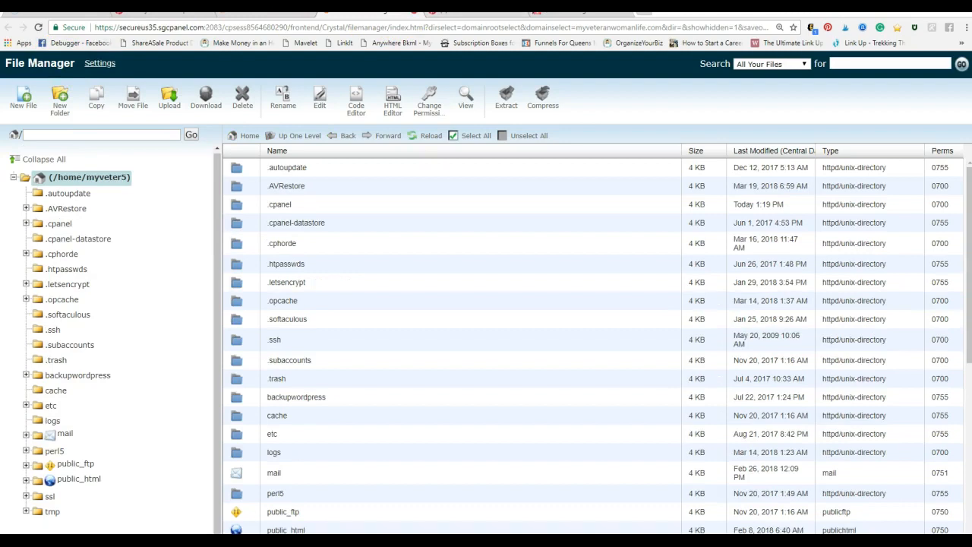
pyautogui.click(414, 13)
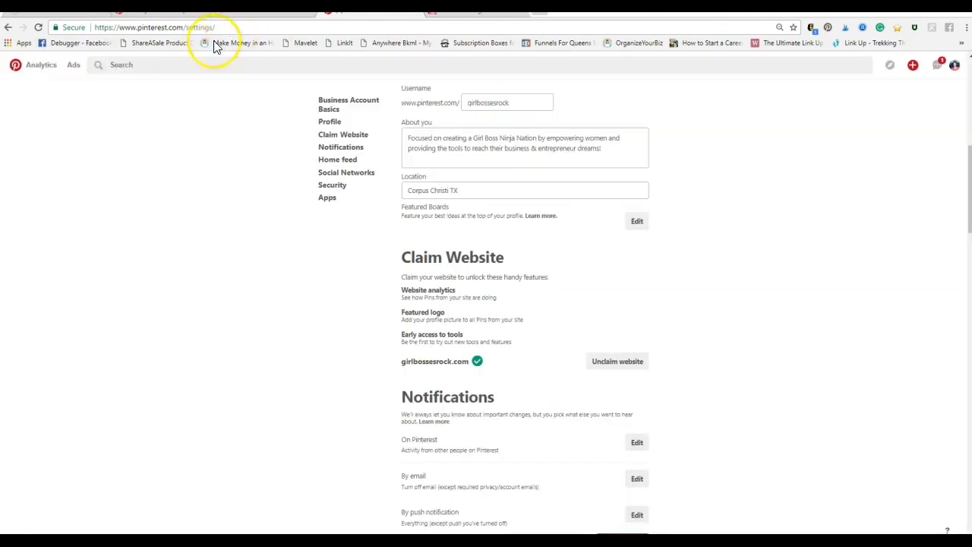